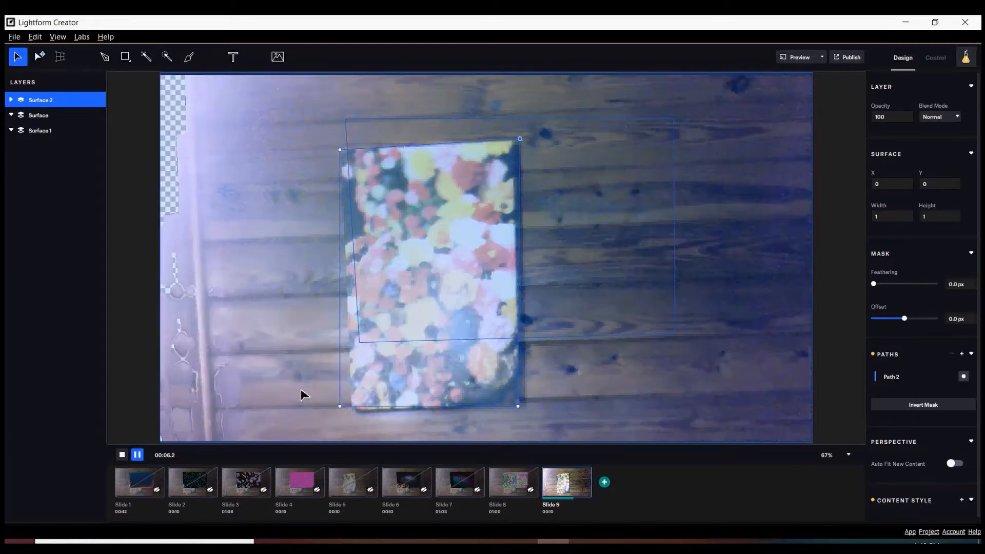
# Step: Adjust the corner points of the Surface 2 mask to match the edges of the floral picture
pyautogui.moveTo(339, 407); pyautogui.dragTo(356, 415)
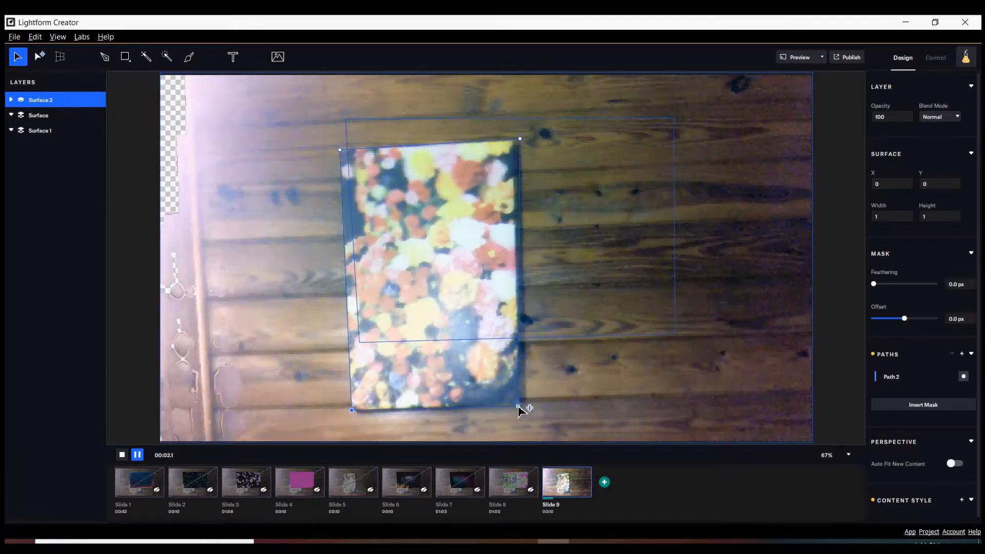
pyautogui.moveTo(519, 405); pyautogui.dragTo(519, 404)
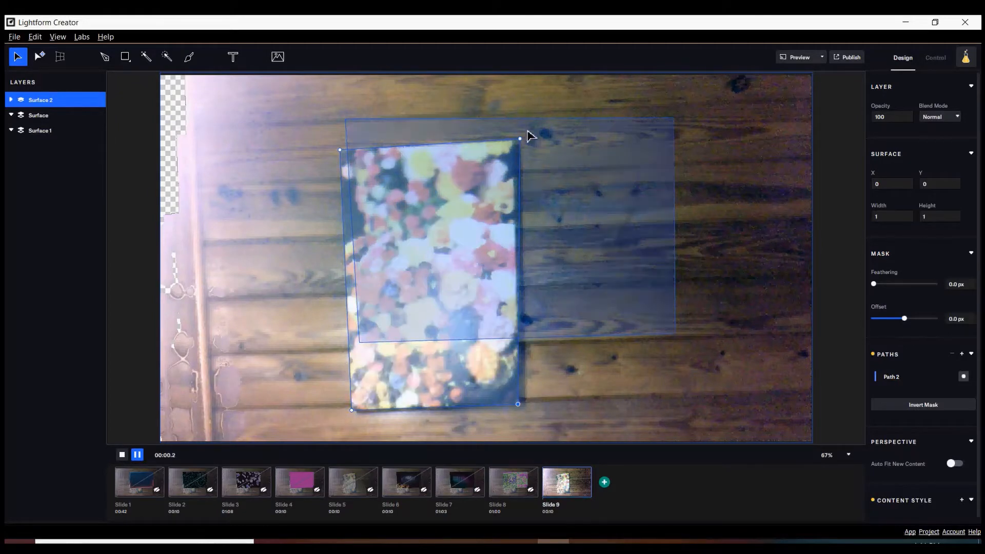
pyautogui.moveTo(521, 141); pyautogui.dragTo(512, 146)
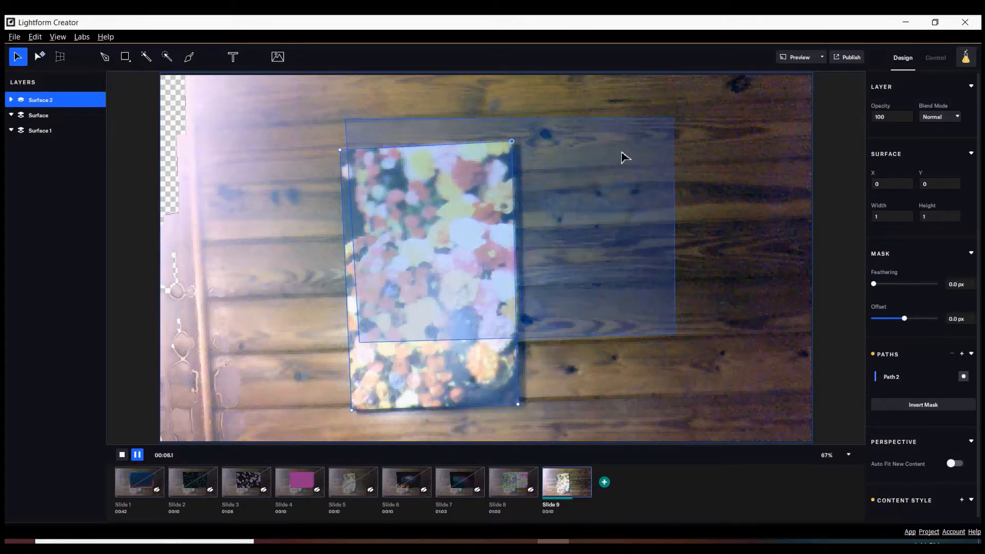
# Step: Insert the abstract neon frame video from the stock assets into Surface 2
pyautogui.click(277, 56)
pyautogui.moveTo(847, 249)
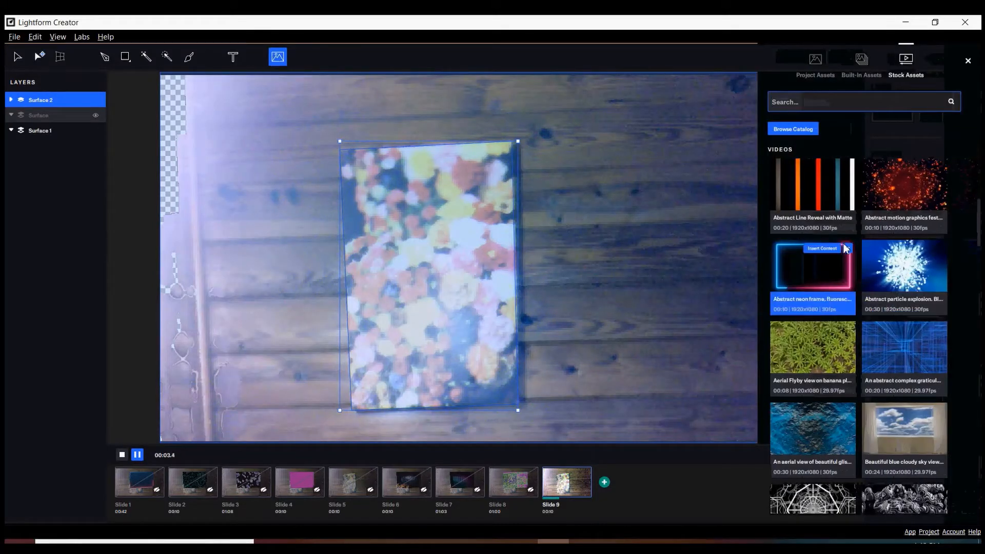
pyautogui.click(829, 250)
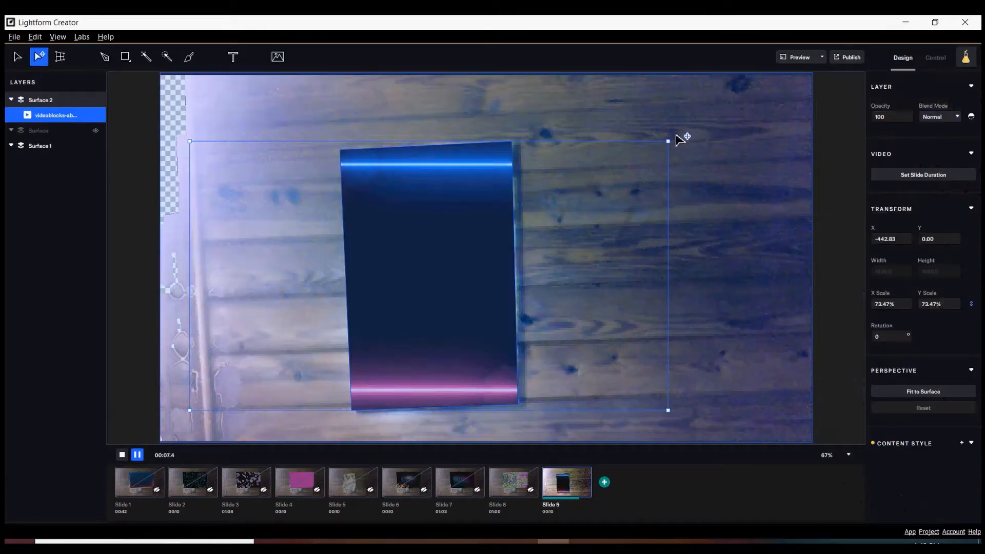
# Step: Rotate the neon frame video to about 92° and scale it to about 45% by 52% so it fits the picture's outline
pyautogui.moveTo(676, 138); pyautogui.dragTo(274, 18)
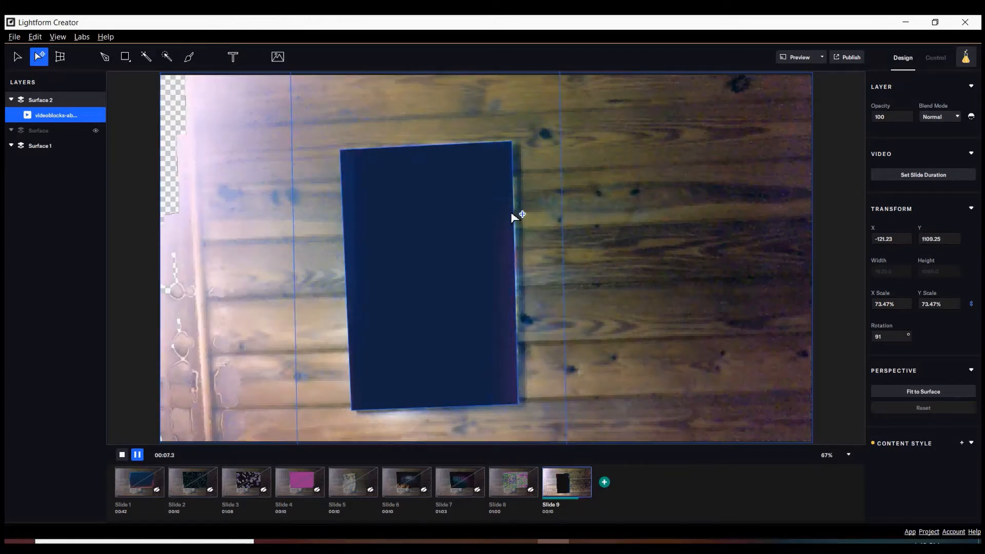
pyautogui.scroll(-3, 512, 214)
pyautogui.scroll(-3, 512, 214)
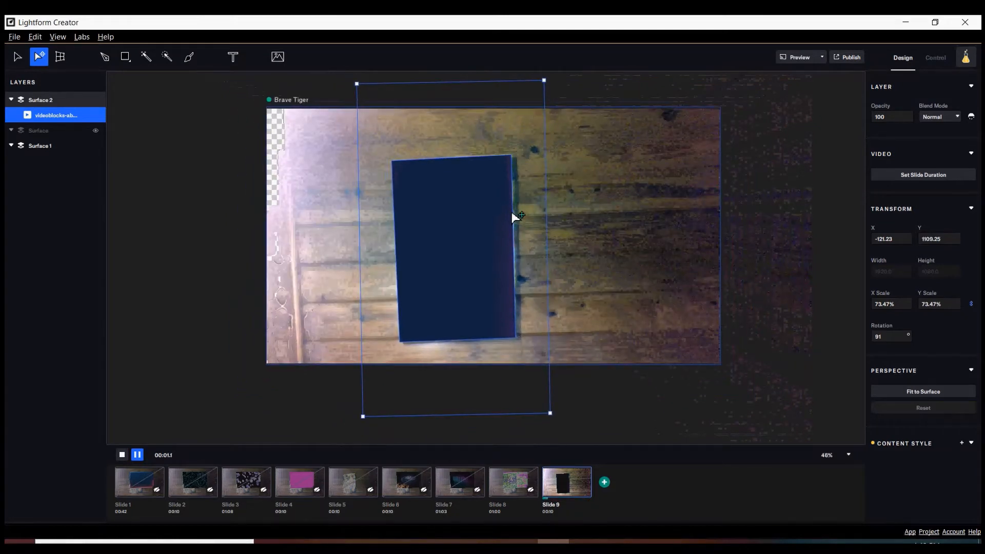
pyautogui.scroll(-1, 516, 216)
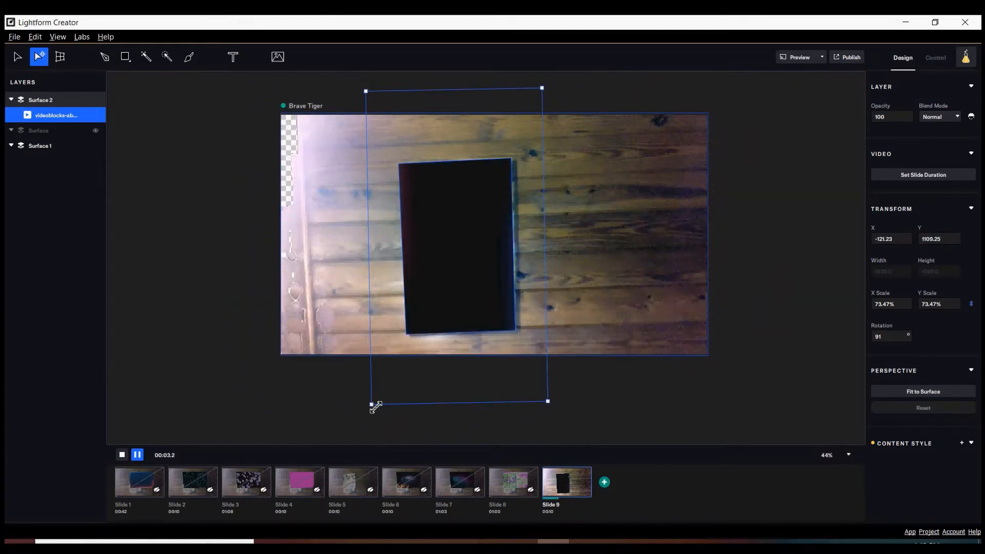
pyautogui.moveTo(372, 405); pyautogui.dragTo(395, 352)
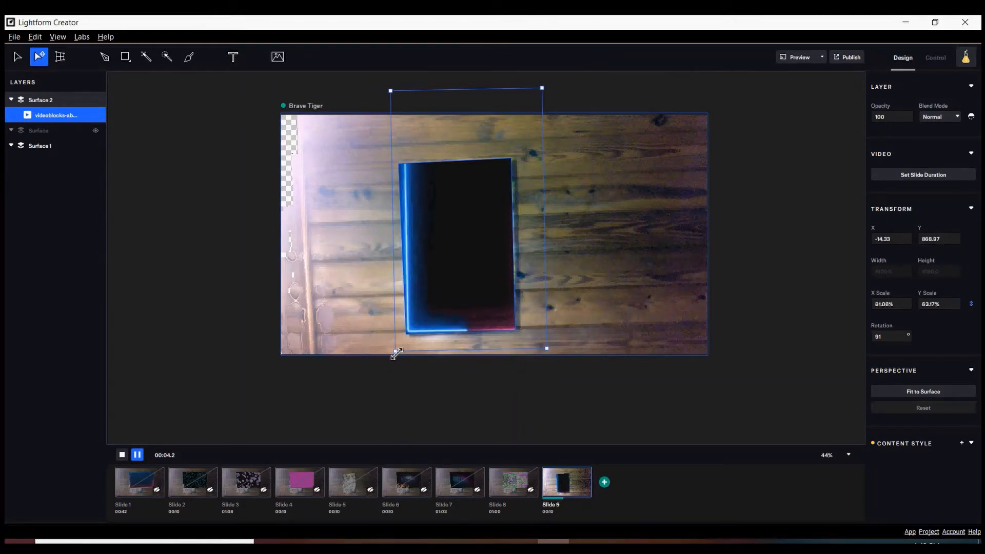
pyautogui.moveTo(542, 88); pyautogui.dragTo(517, 148)
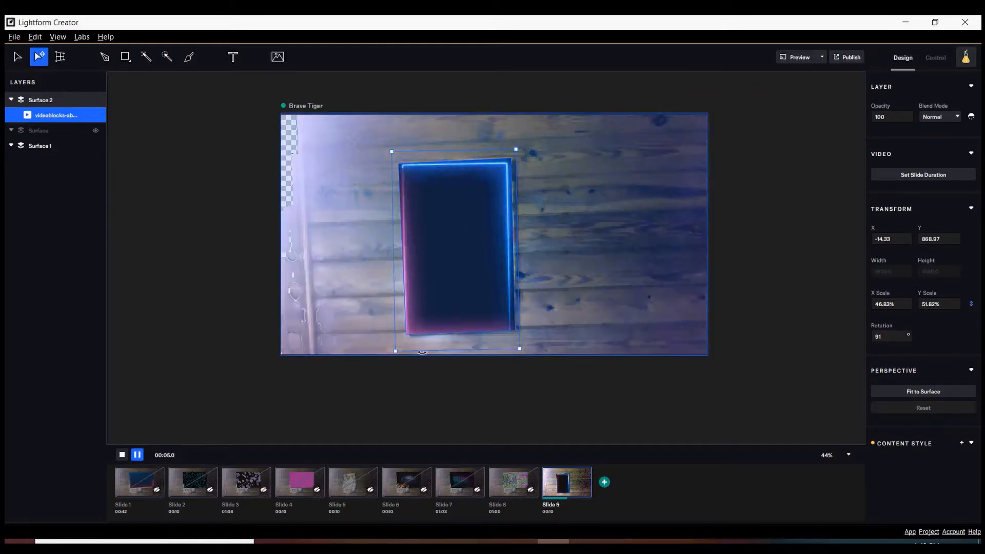
pyautogui.moveTo(422, 349); pyautogui.dragTo(395, 348)
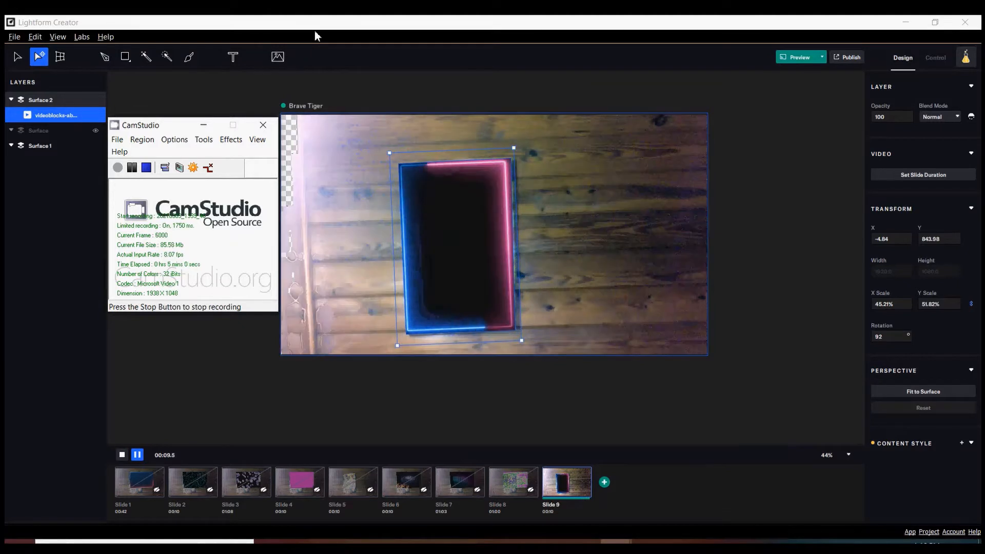
# Step: Insert the black and white liquid fluid video from the stock assets into Surface 2
pyautogui.click(48, 117)
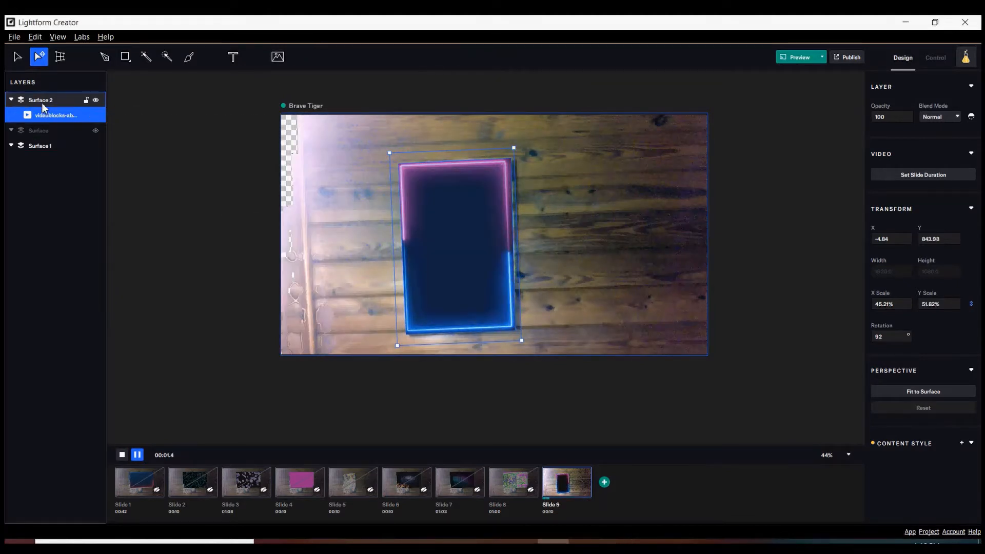
pyautogui.click(44, 102)
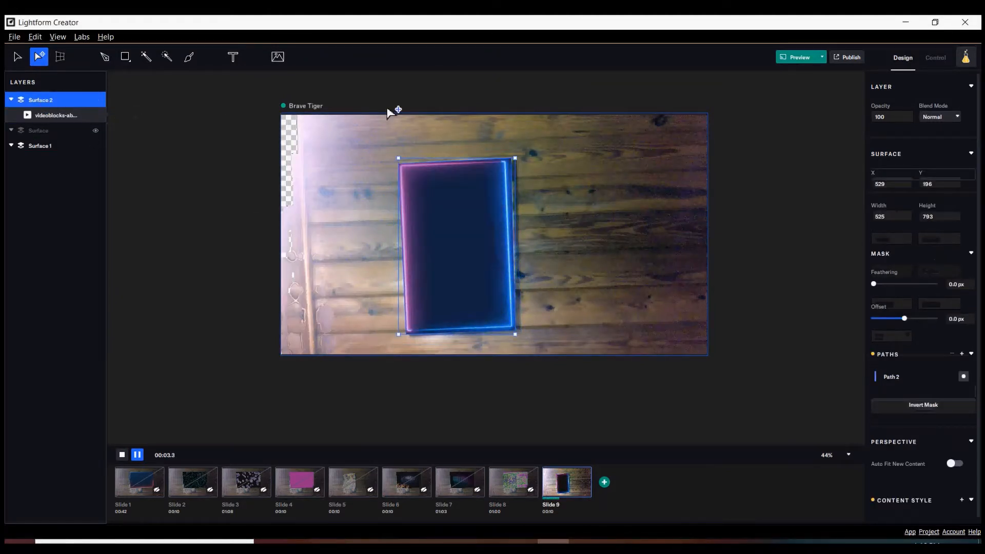
pyautogui.click(277, 56)
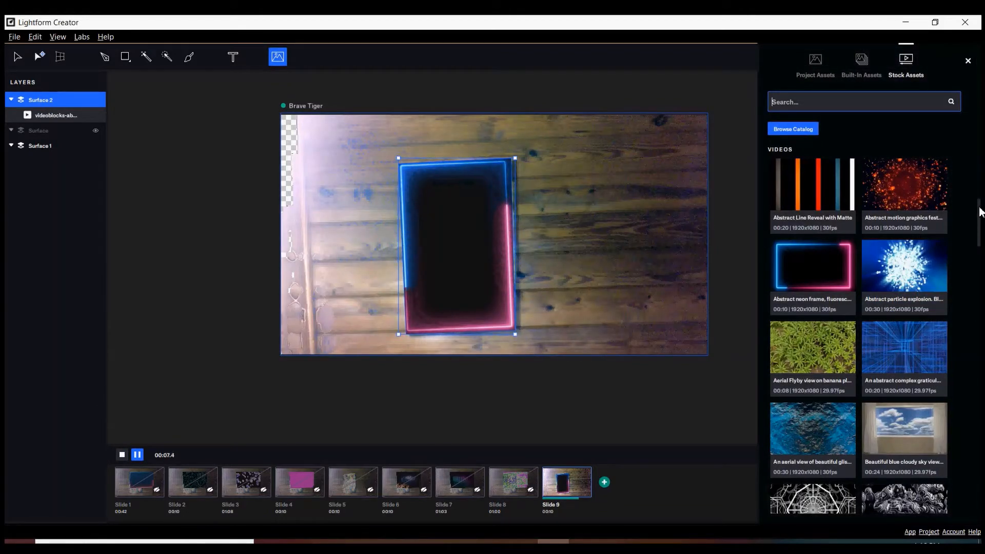
pyautogui.scroll(-2, 978, 224)
pyautogui.scroll(-2, 979, 224)
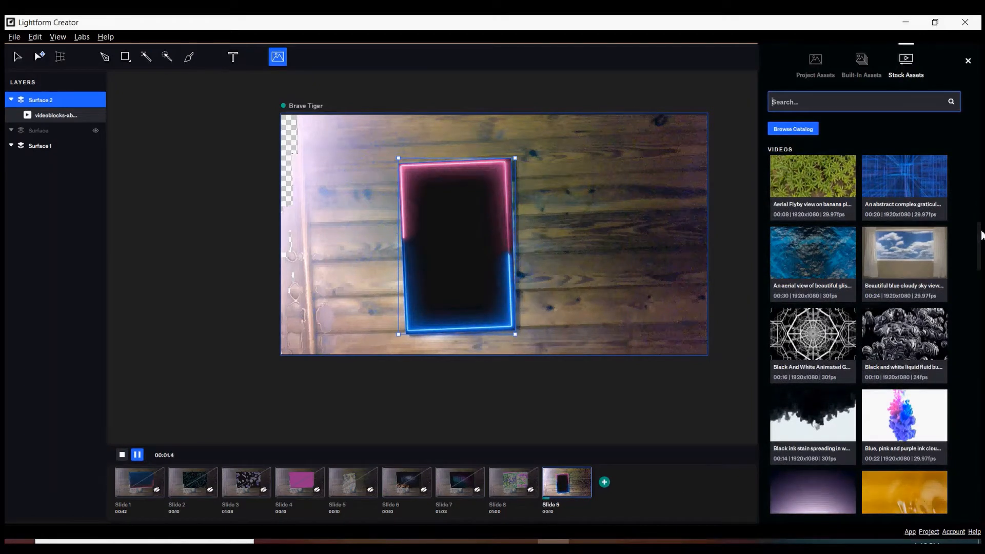
pyautogui.moveTo(909, 348)
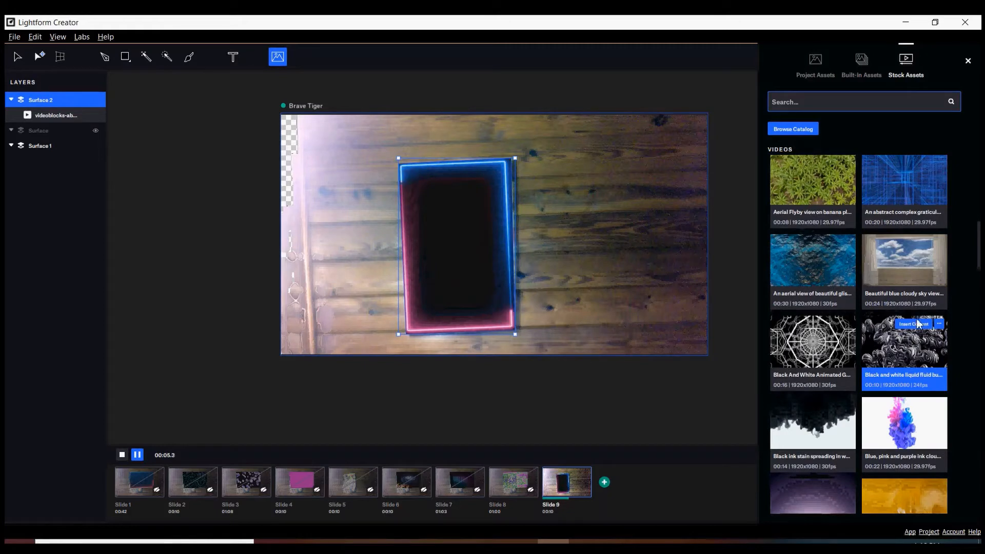
pyautogui.click(917, 325)
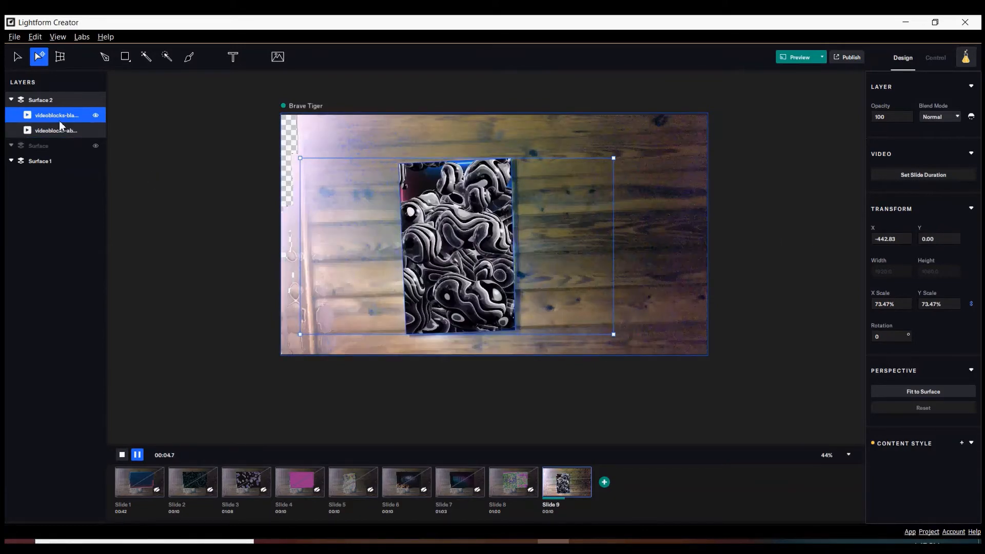
# Step: Move the neon frame video above the black and white fluid video and select both video layers
pyautogui.moveTo(54, 131); pyautogui.dragTo(57, 113)
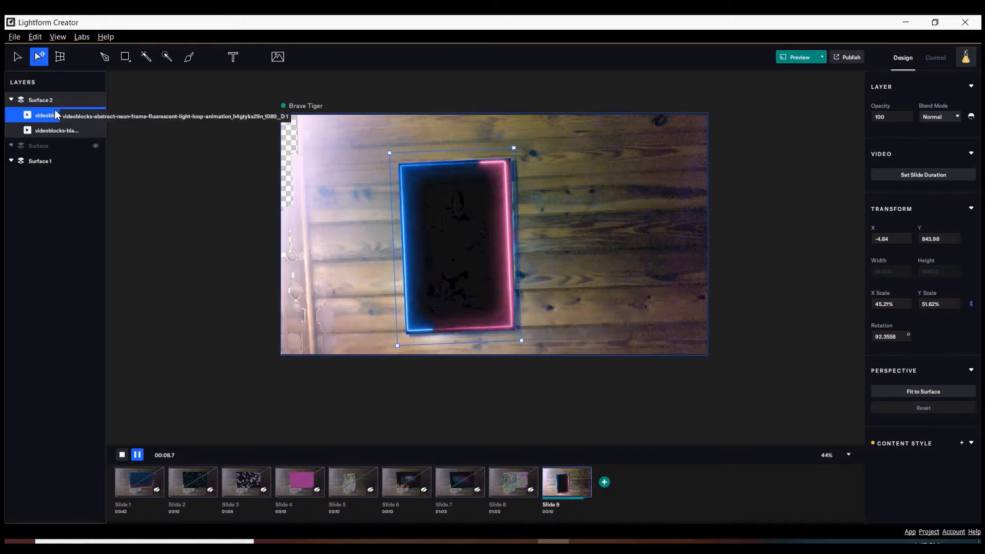
pyautogui.keyDown('shift'); pyautogui.click(49, 133); pyautogui.keyUp('shift')
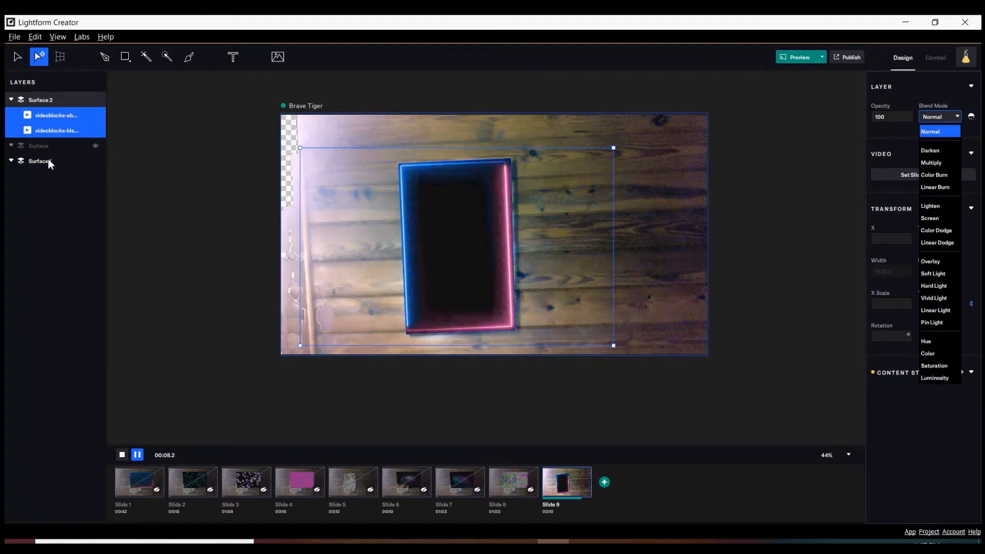
pyautogui.click(157, 124)
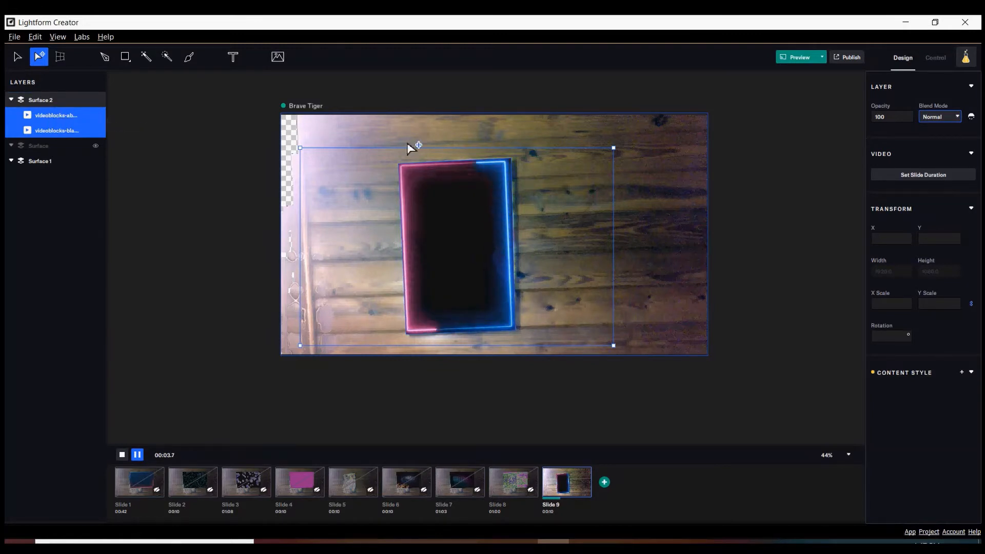
# Step: Try the Darken, Multiply, Color Burn and Linear Burn blend modes on both selected videos
pyautogui.click(956, 116)
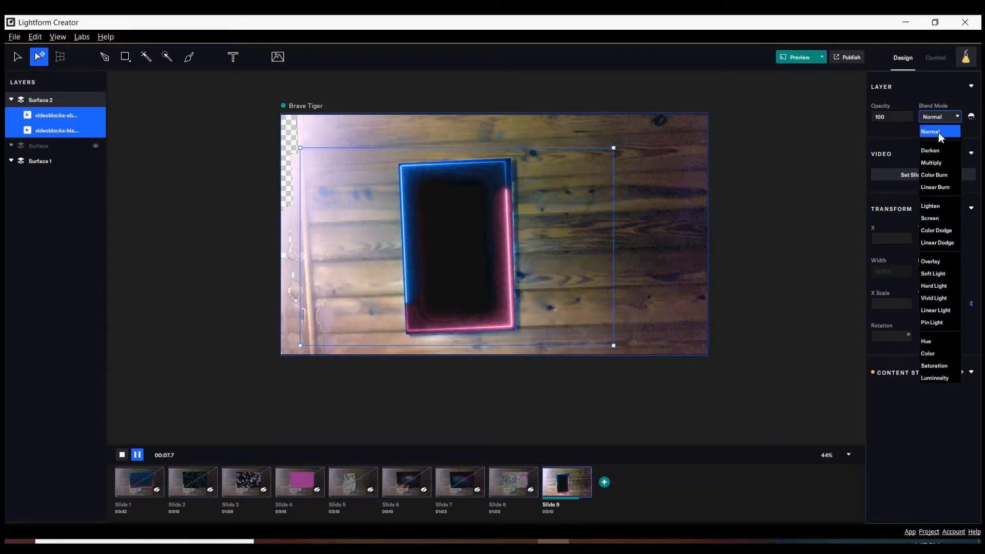
pyautogui.click(935, 152)
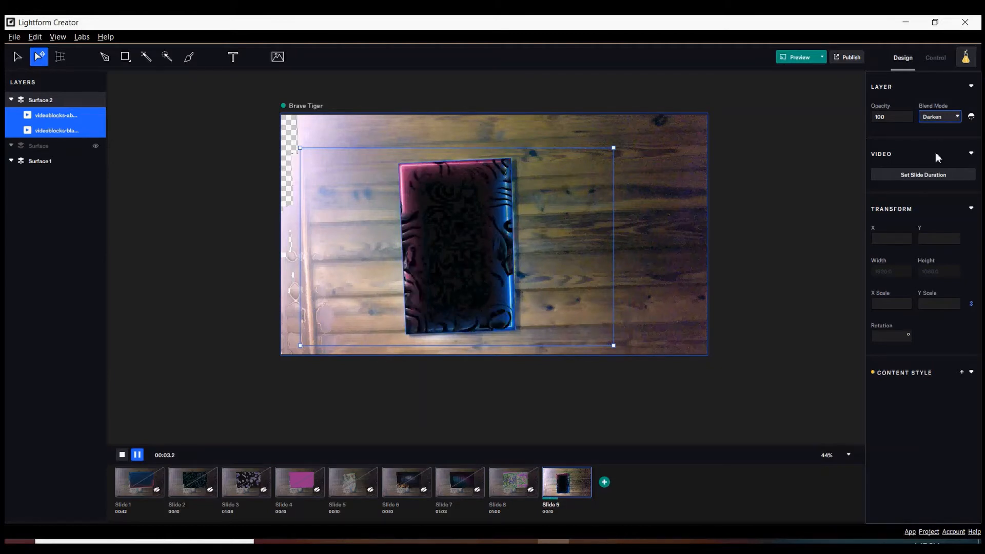
pyautogui.click(950, 116)
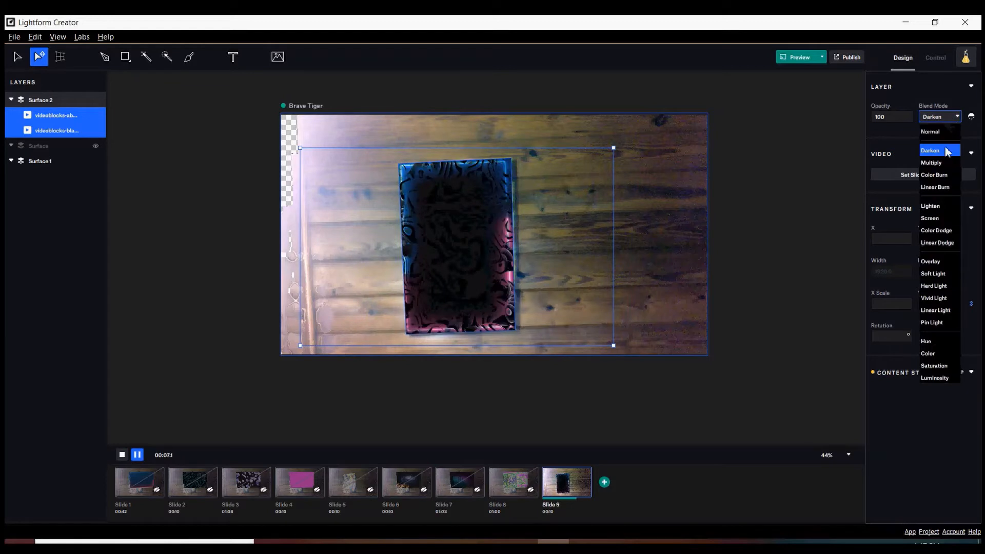
pyautogui.click(933, 165)
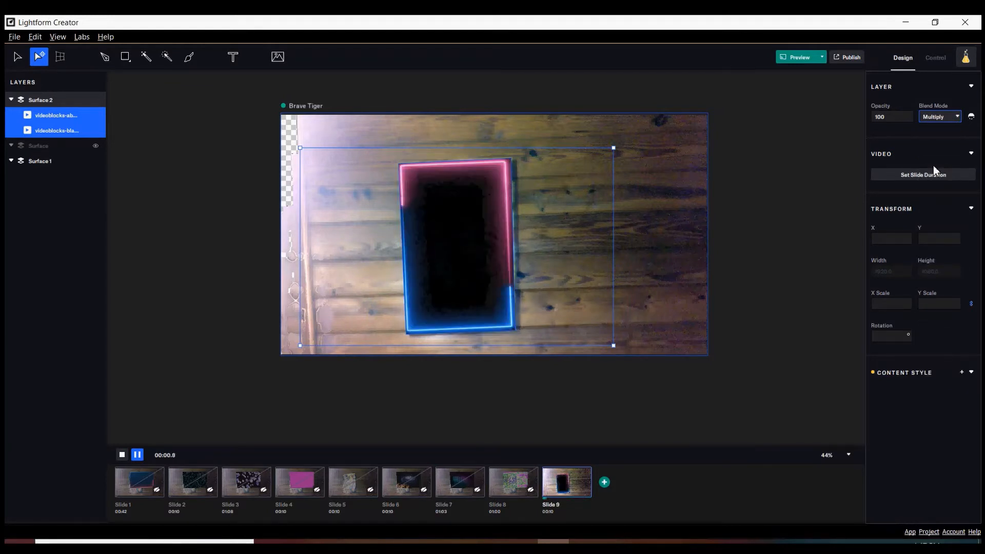
pyautogui.click(951, 117)
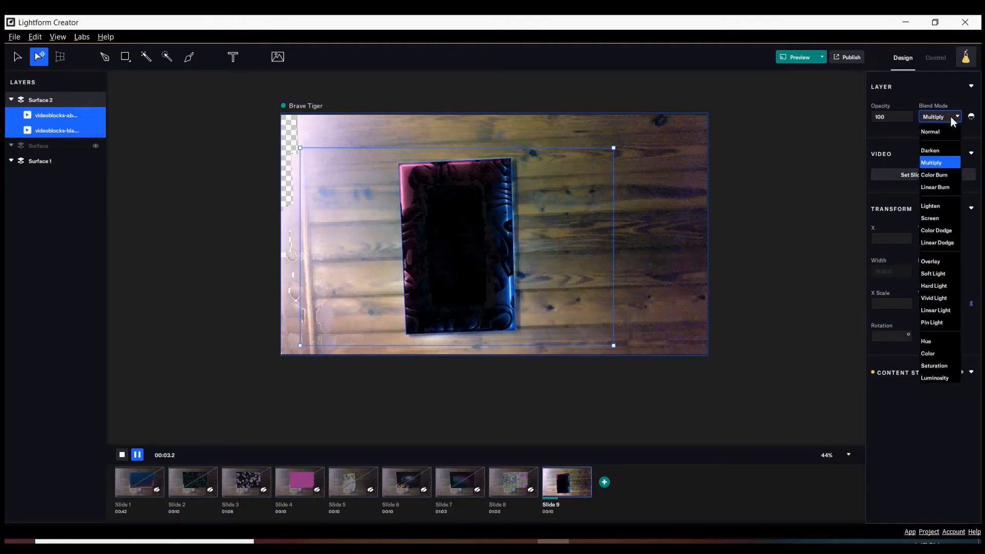
pyautogui.click(936, 177)
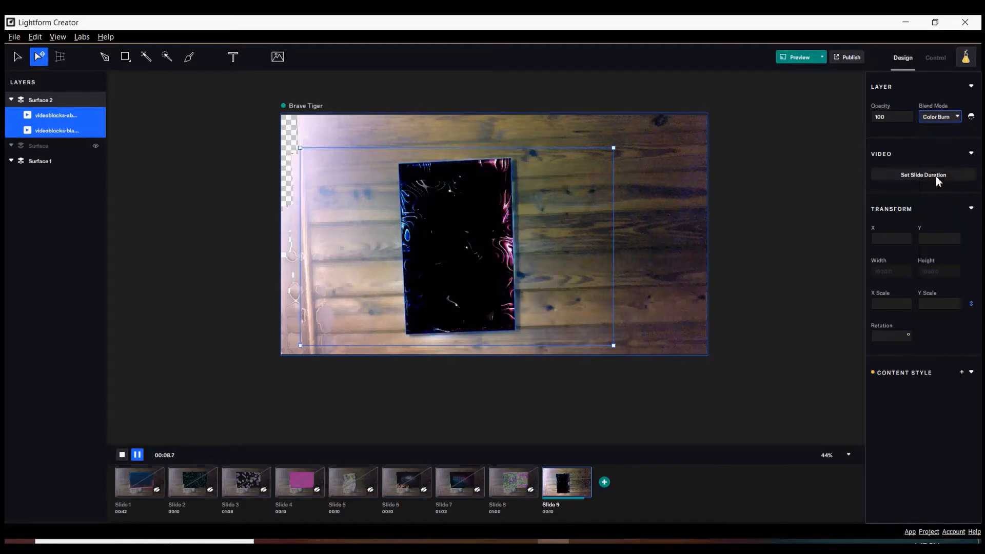
pyautogui.click(950, 115)
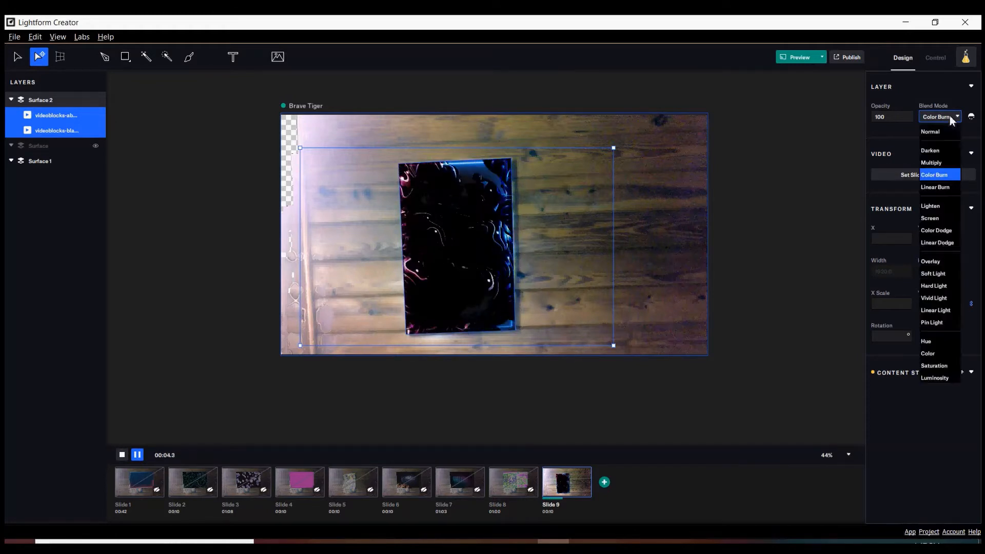
pyautogui.click(936, 186)
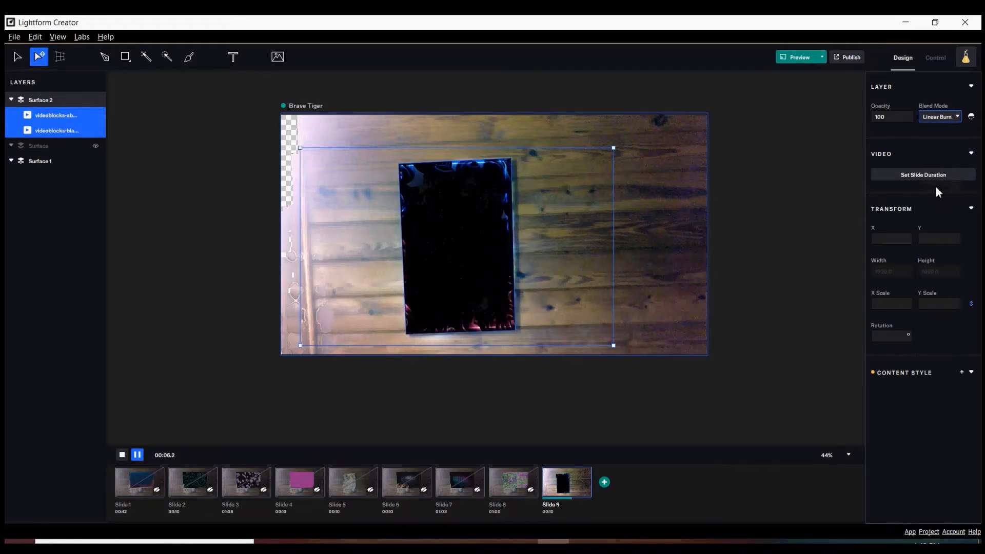
# Step: Try the Lighten, Screen and Color Dodge blend modes on both selected videos
pyautogui.click(954, 115)
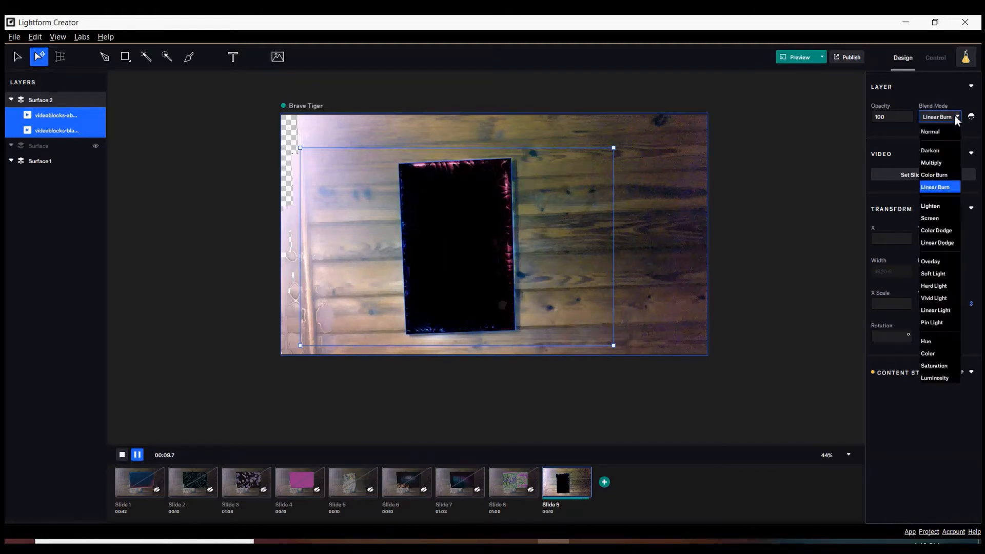
pyautogui.click(931, 207)
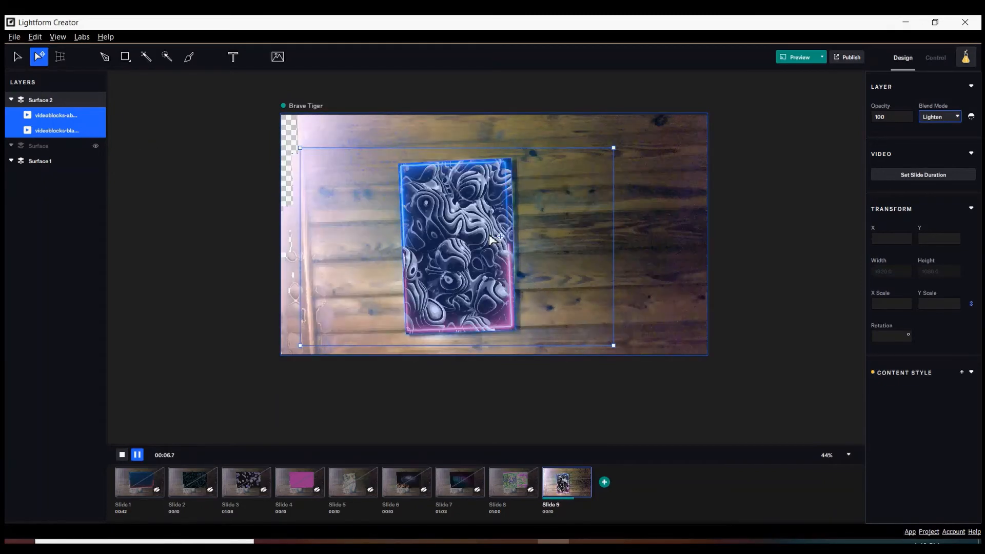
pyautogui.click(952, 117)
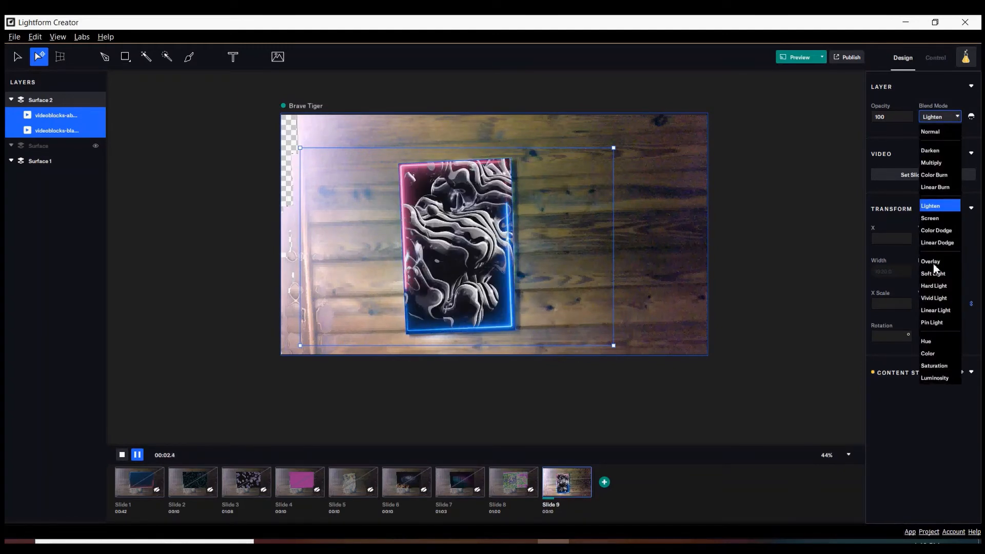
pyautogui.click(939, 218)
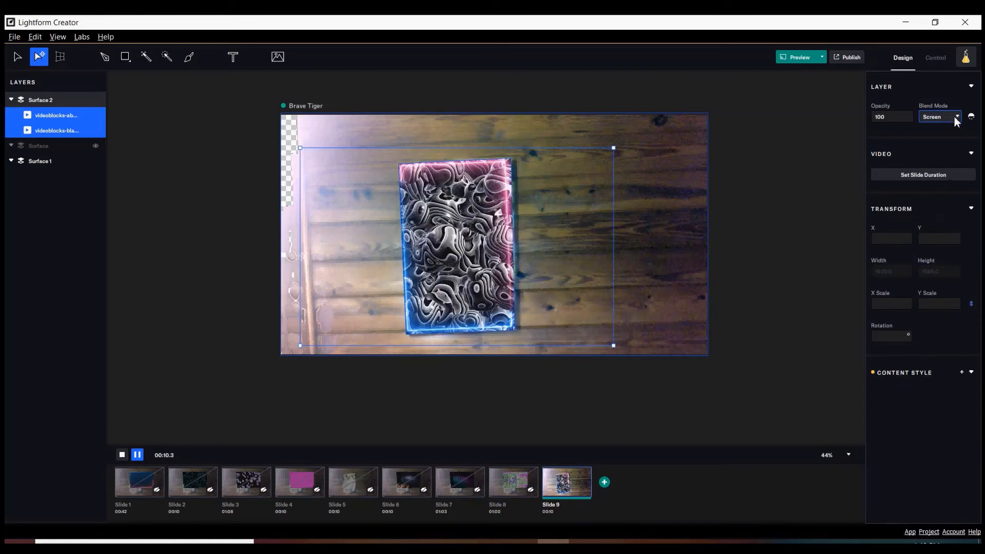
pyautogui.click(953, 116)
pyautogui.click(934, 231)
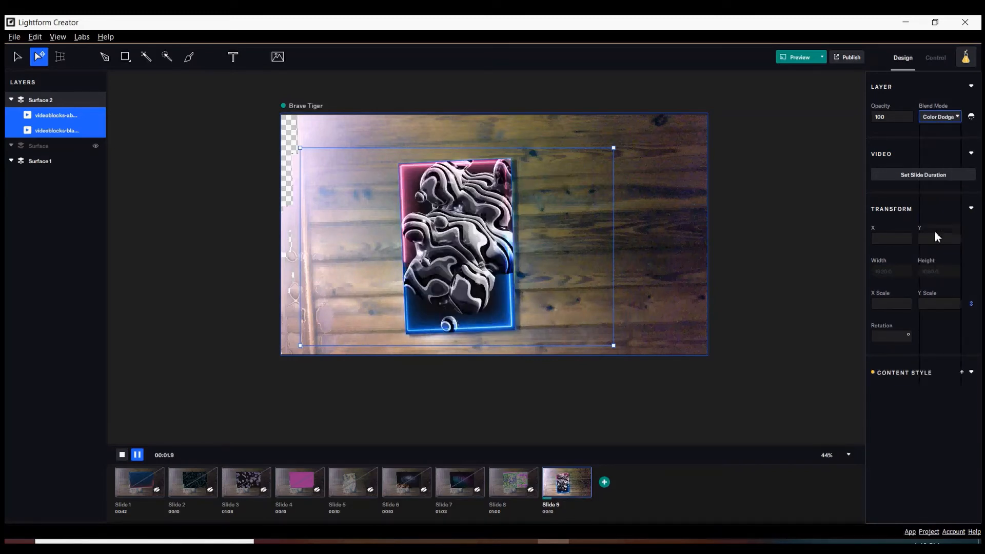
# Step: Set the blend mode of both selected videos to Linear Dodge
pyautogui.click(956, 116)
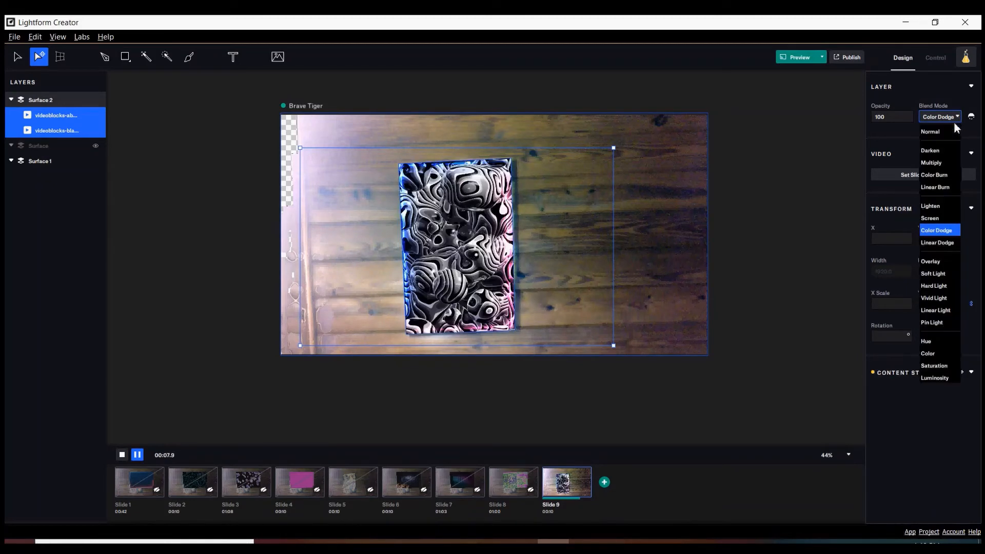
pyautogui.click(942, 244)
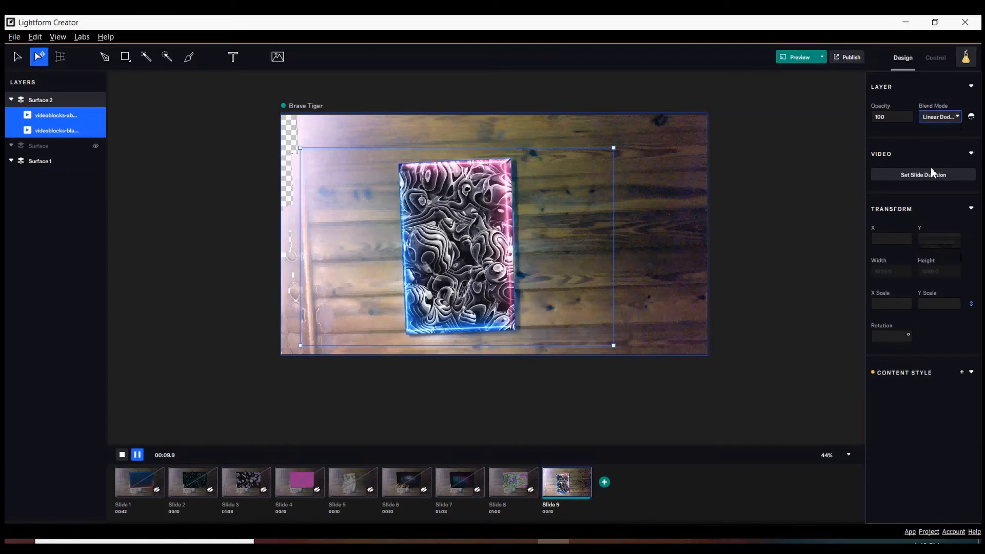
# Step: Try the Overlay, Soft Light and Hard Light blend modes on both selected videos
pyautogui.click(955, 116)
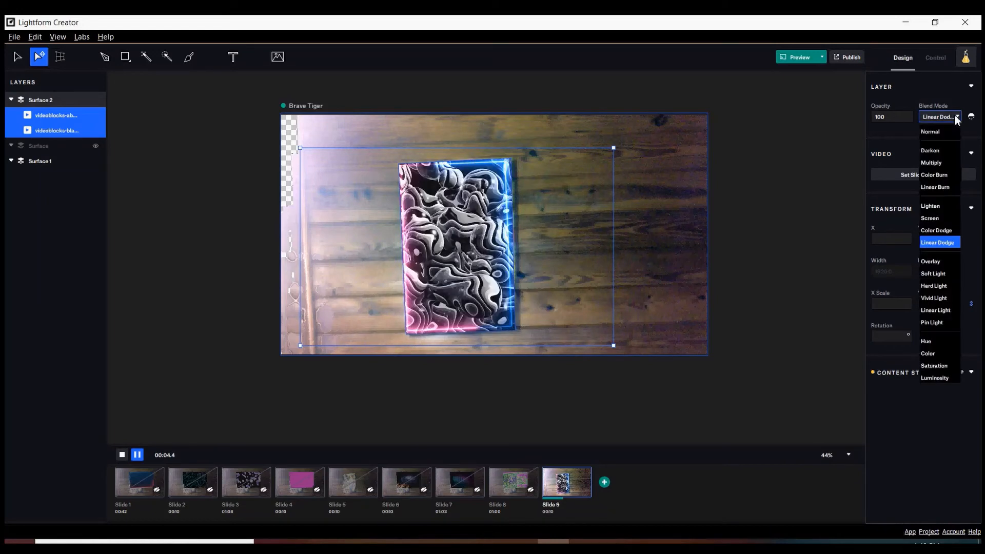
pyautogui.click(937, 262)
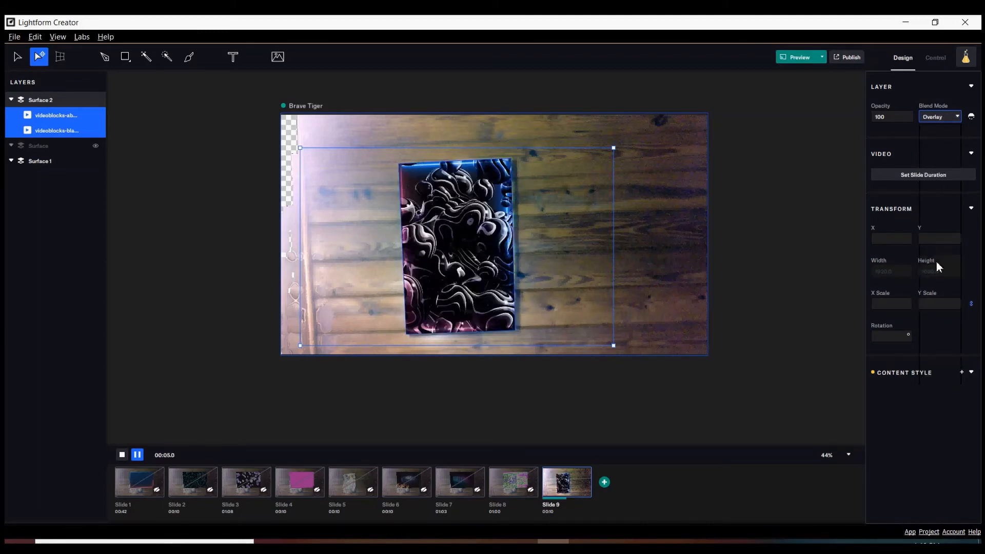
pyautogui.click(955, 119)
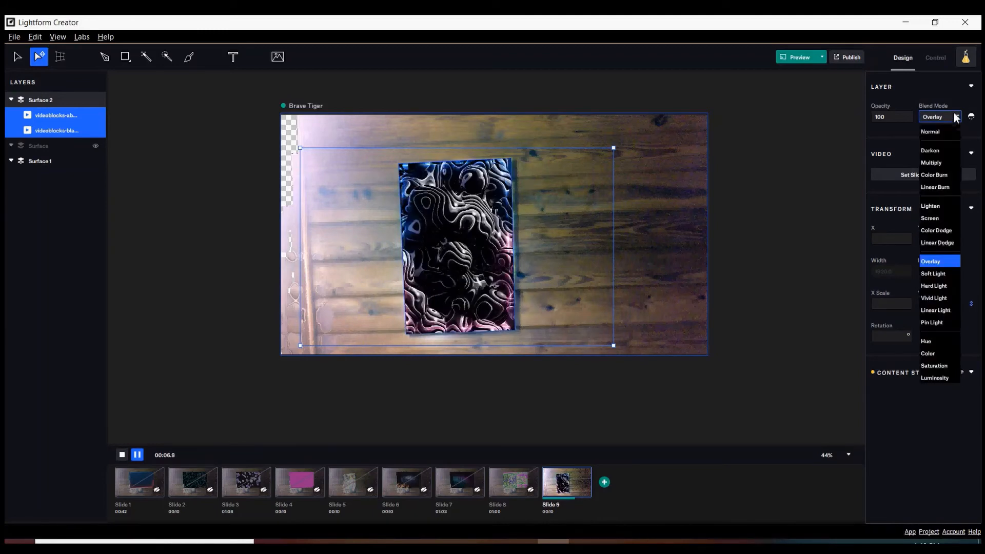
pyautogui.click(935, 274)
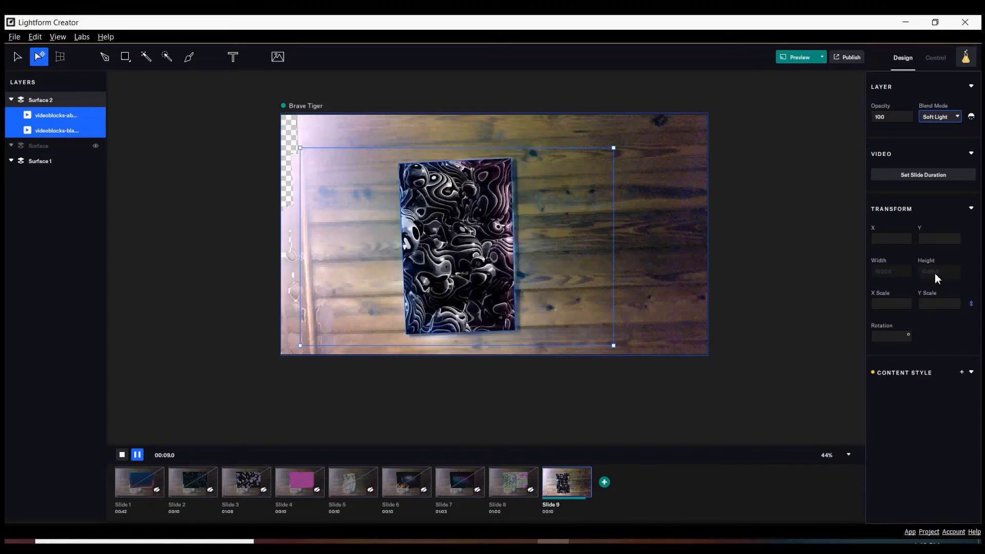
pyautogui.click(957, 118)
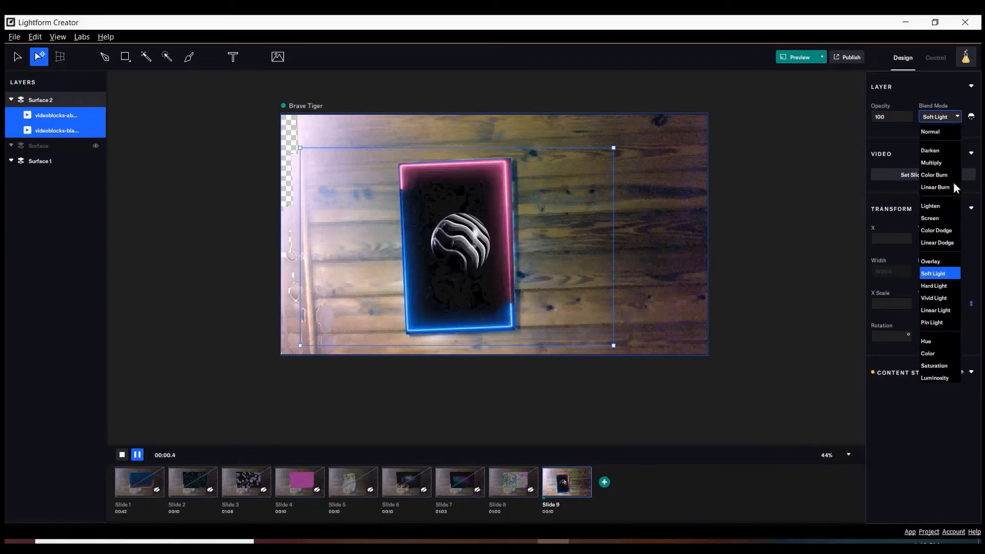
pyautogui.click(940, 289)
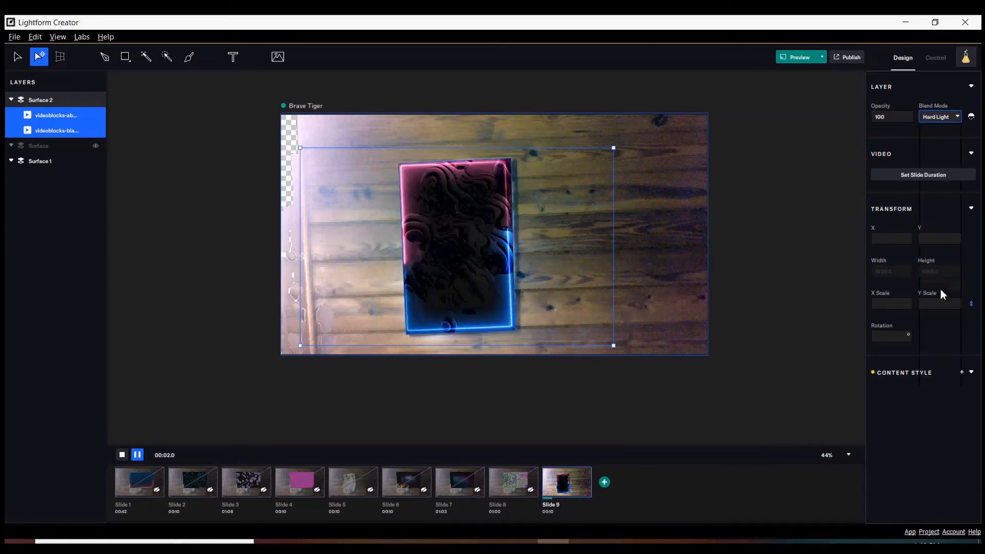
# Step: Try the Vivid Light, Linear Light and Pin Light blend modes on both selected videos
pyautogui.click(953, 116)
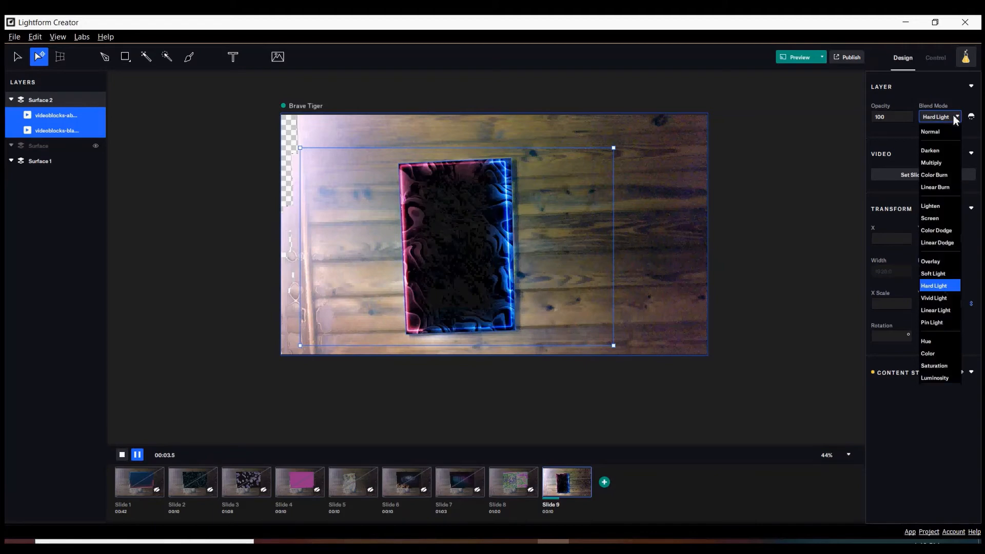
pyautogui.click(937, 299)
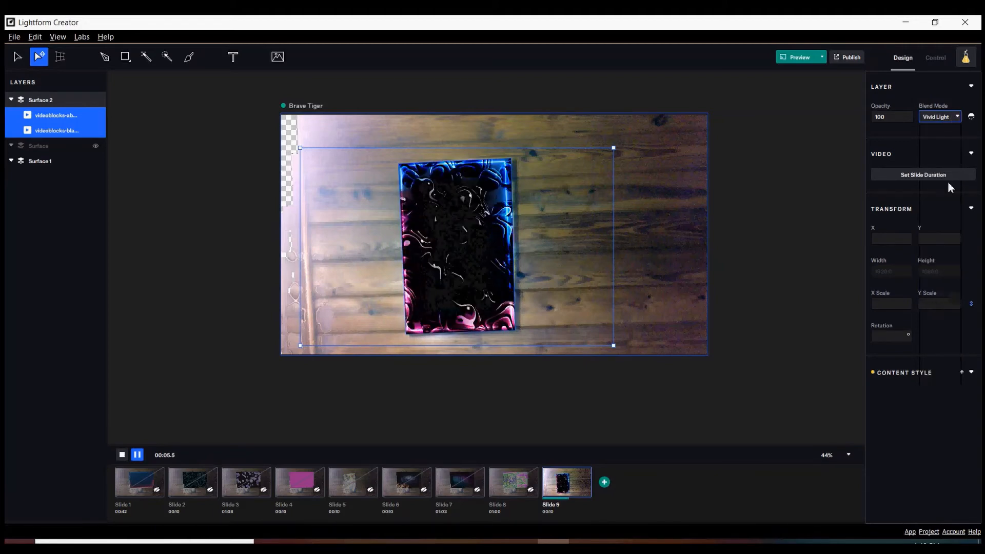
pyautogui.click(957, 116)
pyautogui.click(934, 311)
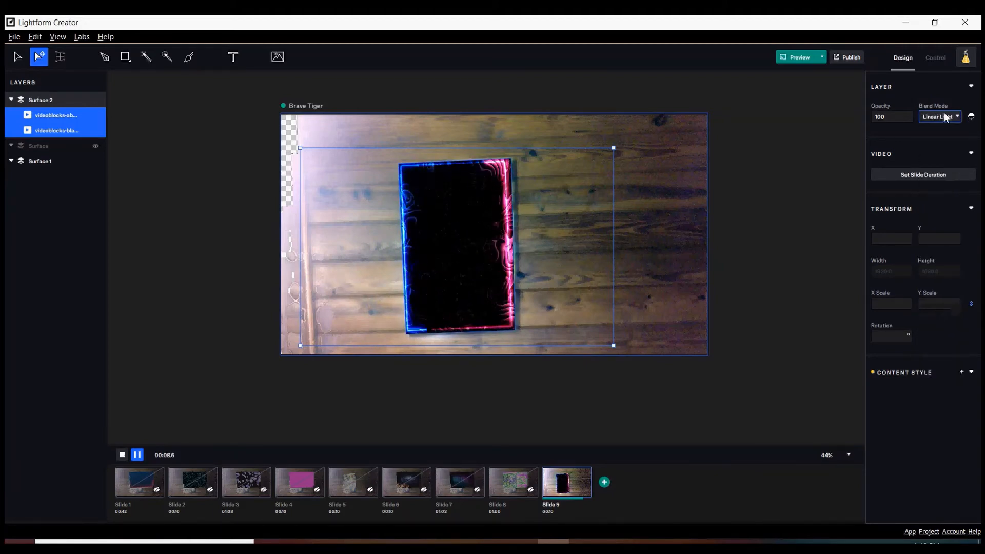
pyautogui.click(957, 116)
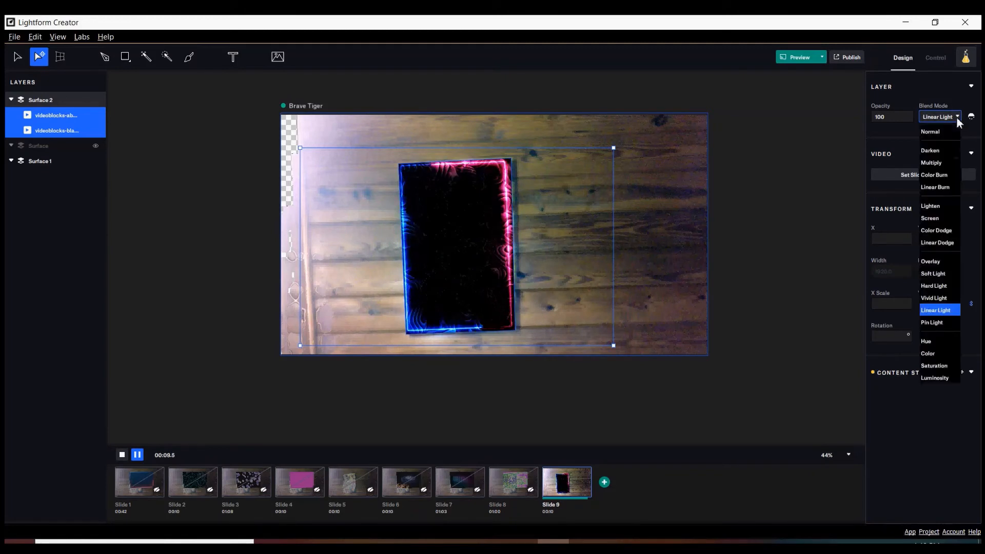
pyautogui.click(932, 322)
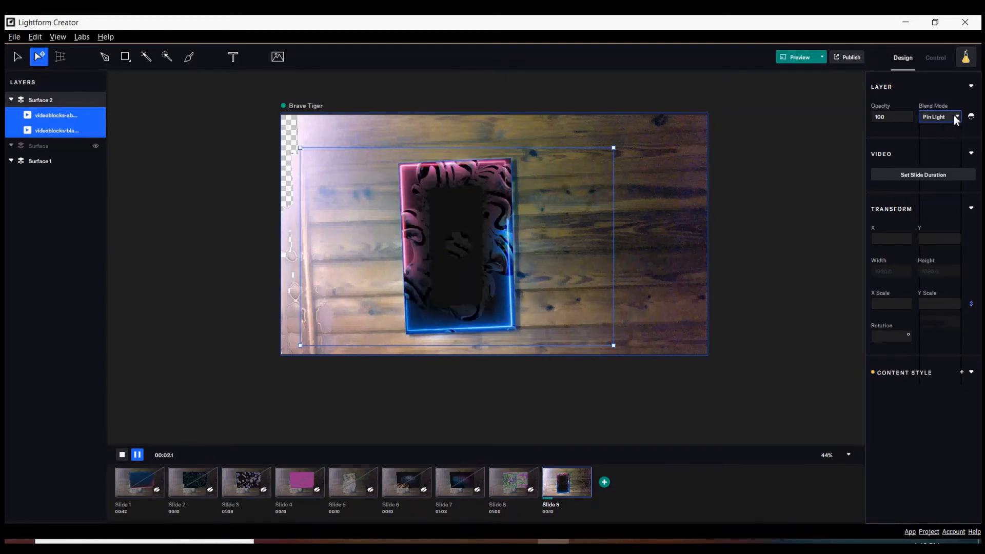
# Step: Try the Hue, Color, Saturation and Luminosity blend modes on both selected videos
pyautogui.click(952, 118)
pyautogui.click(929, 342)
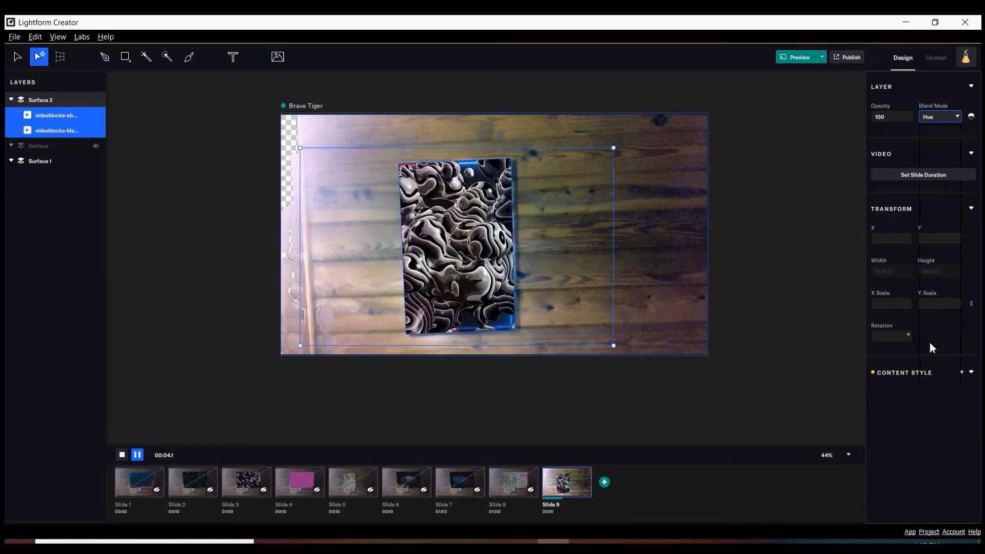
pyautogui.click(956, 117)
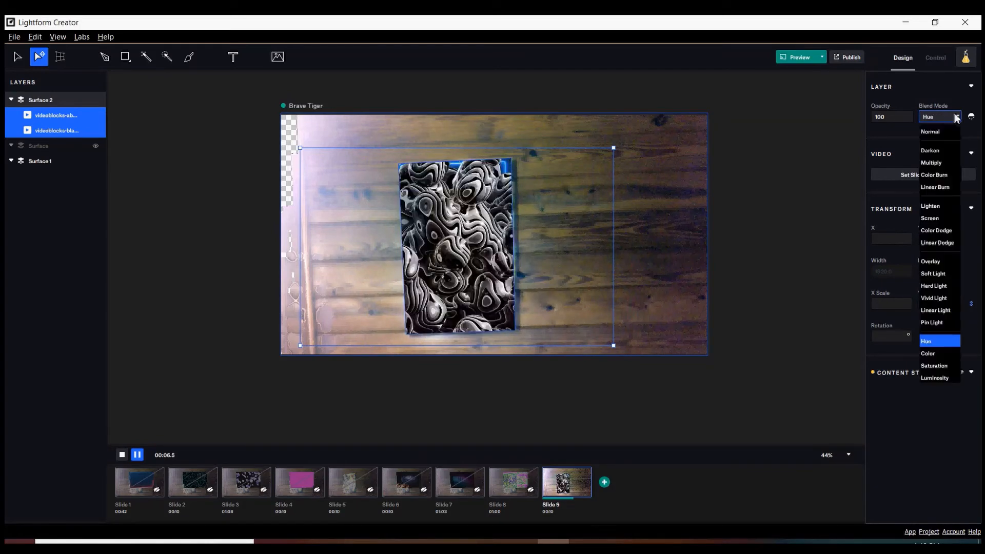
pyautogui.click(929, 353)
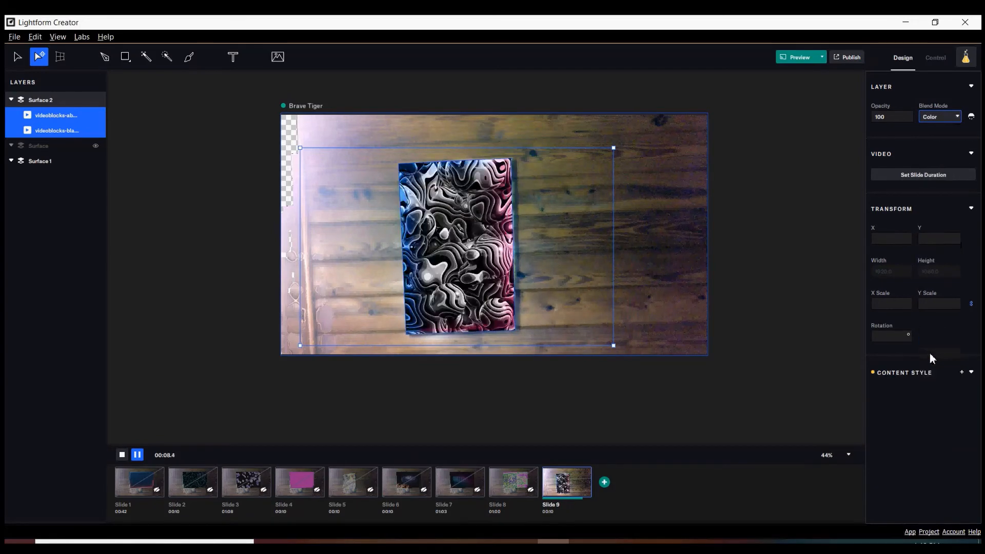
pyautogui.click(957, 120)
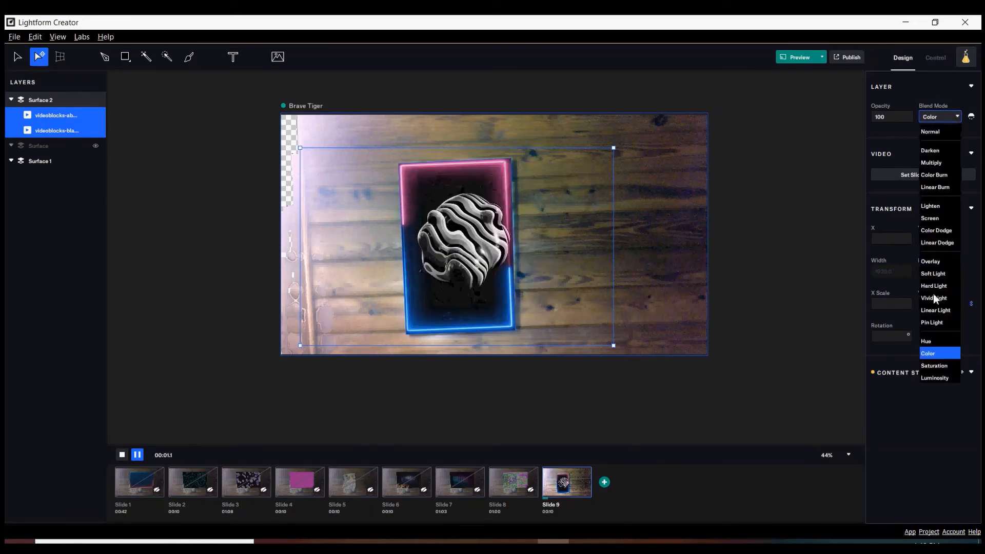
pyautogui.click(931, 366)
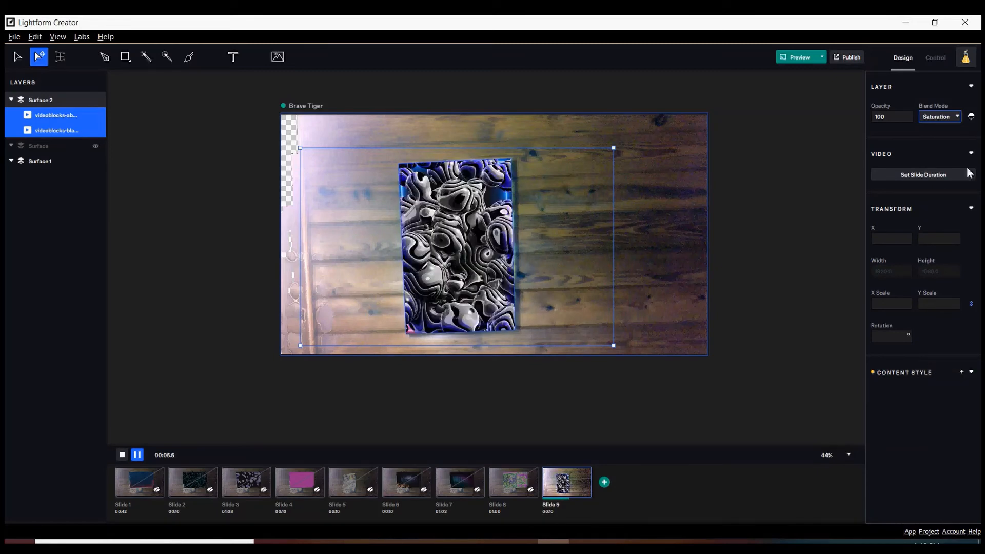
pyautogui.click(952, 116)
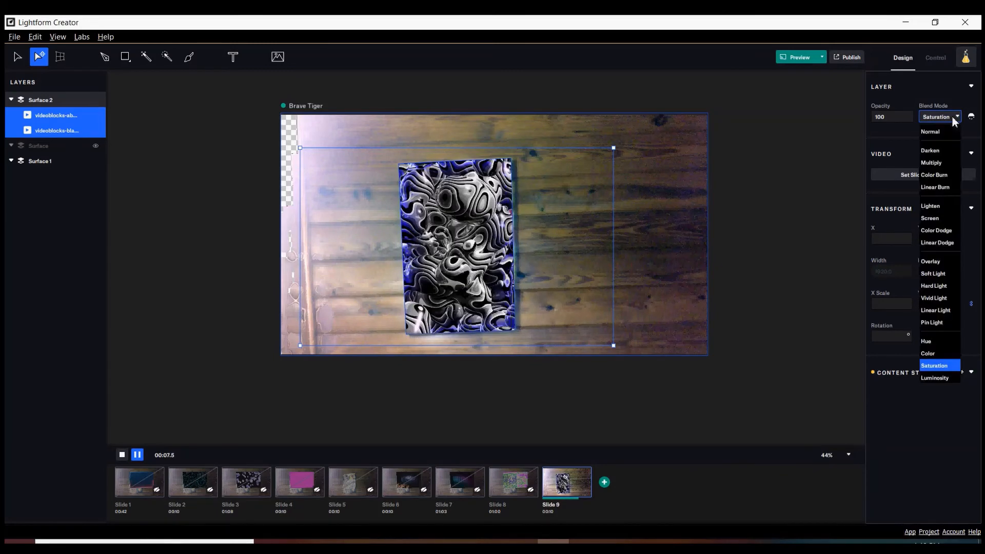
pyautogui.click(934, 378)
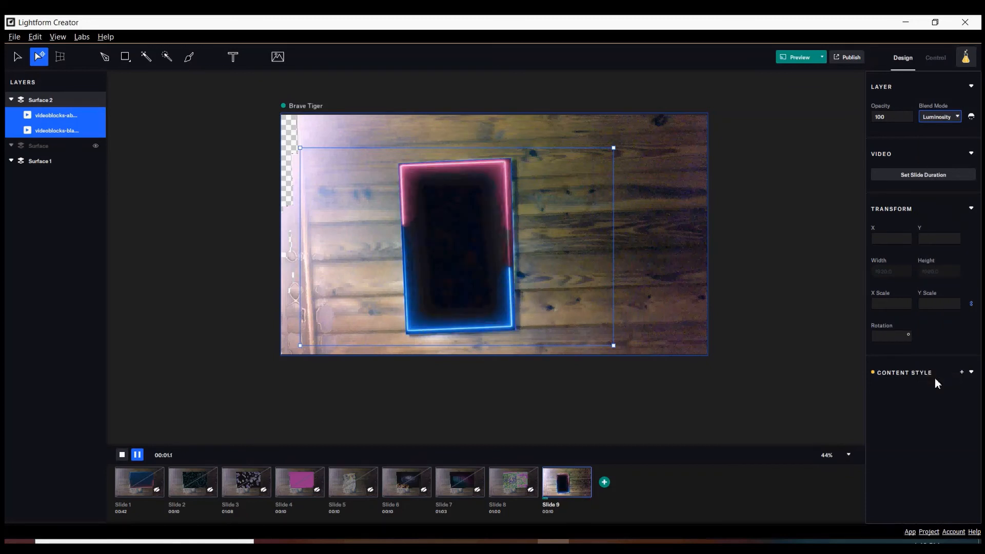
# Step: Compare the Lighten, Overlay and Screen blend modes once more on both selected videos
pyautogui.click(954, 116)
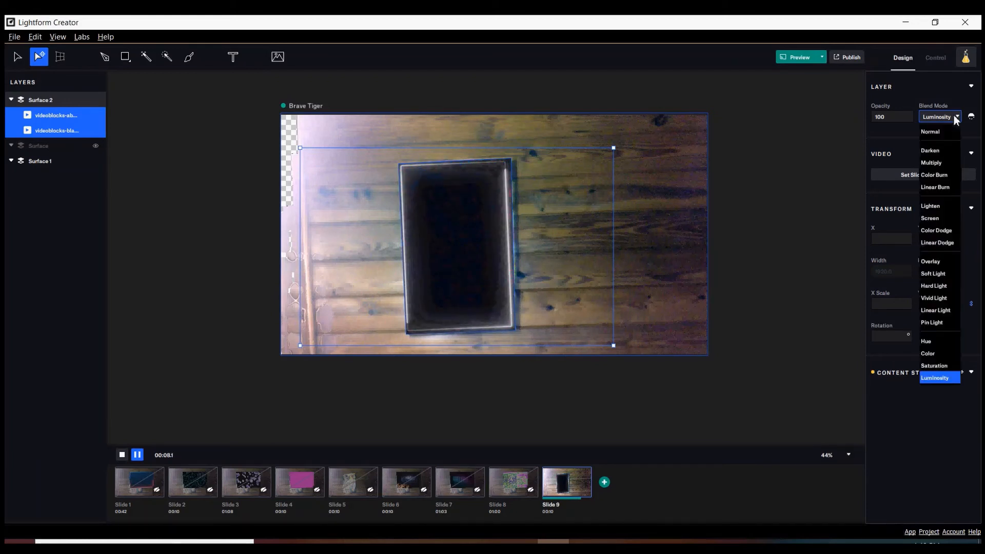
pyautogui.click(929, 207)
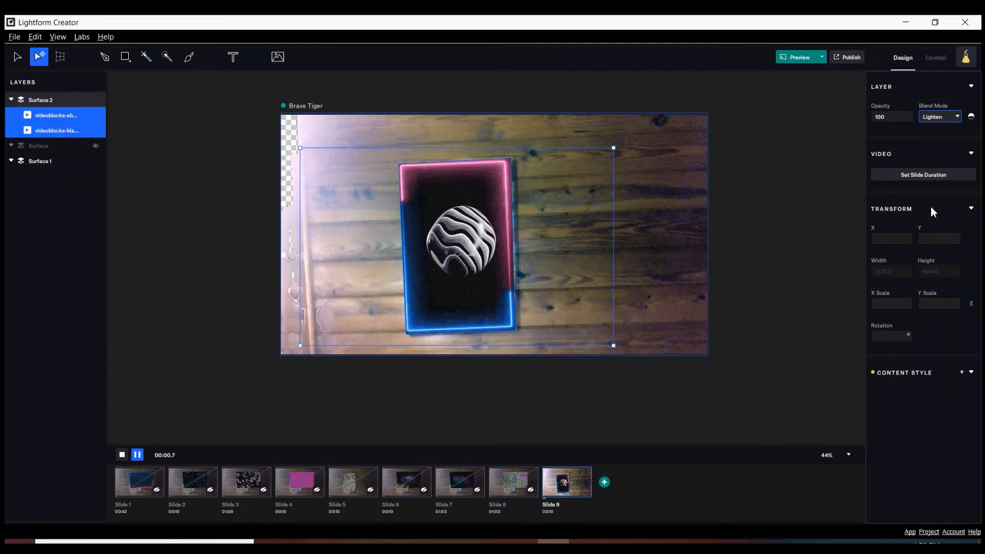
pyautogui.click(952, 117)
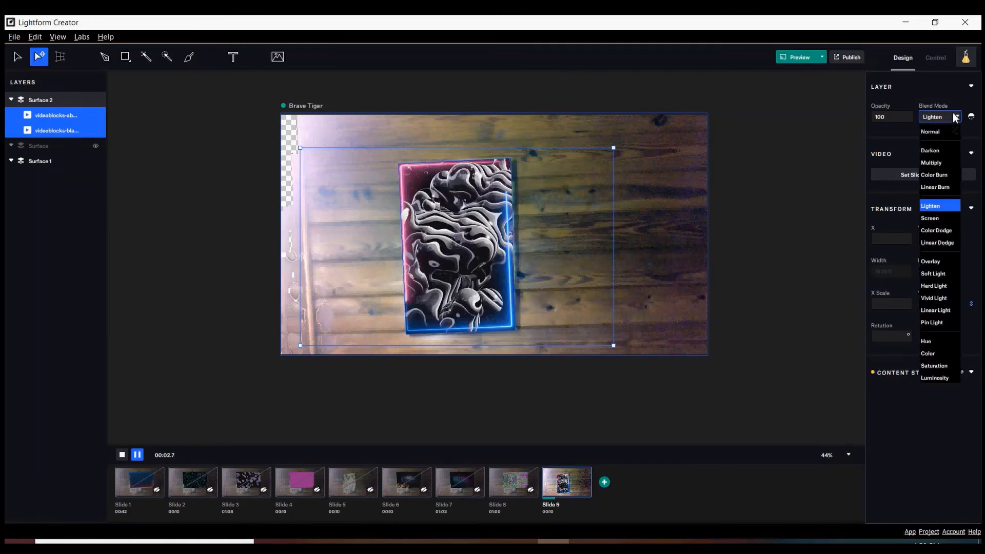
pyautogui.click(934, 260)
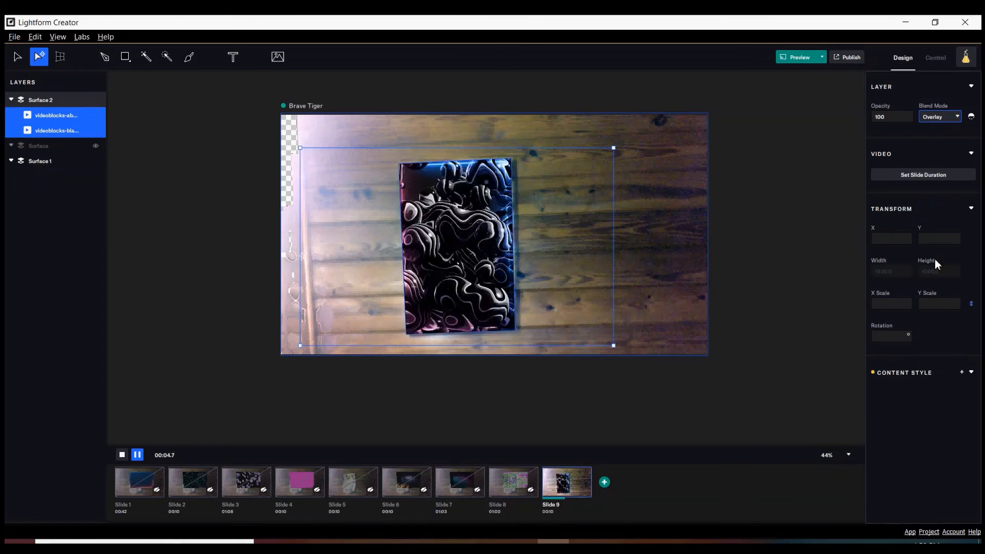
pyautogui.click(953, 117)
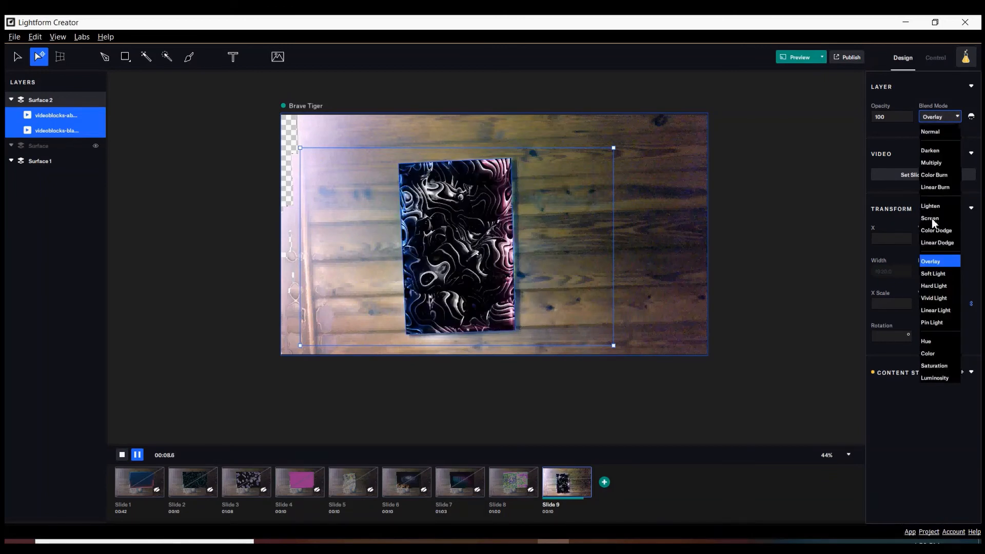
pyautogui.click(931, 218)
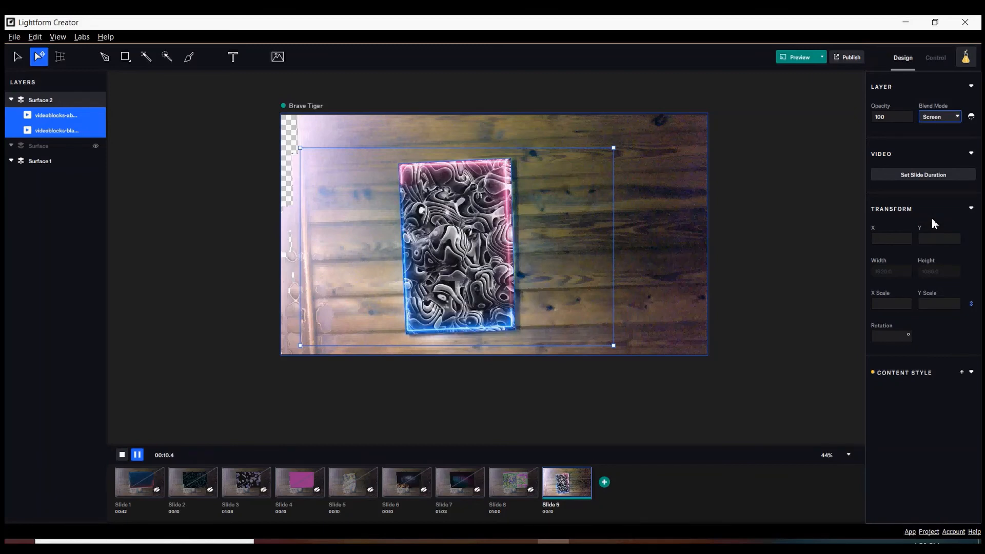
# Step: Set the blend mode of both selected videos to Lighten and start publishing the project
pyautogui.click(957, 121)
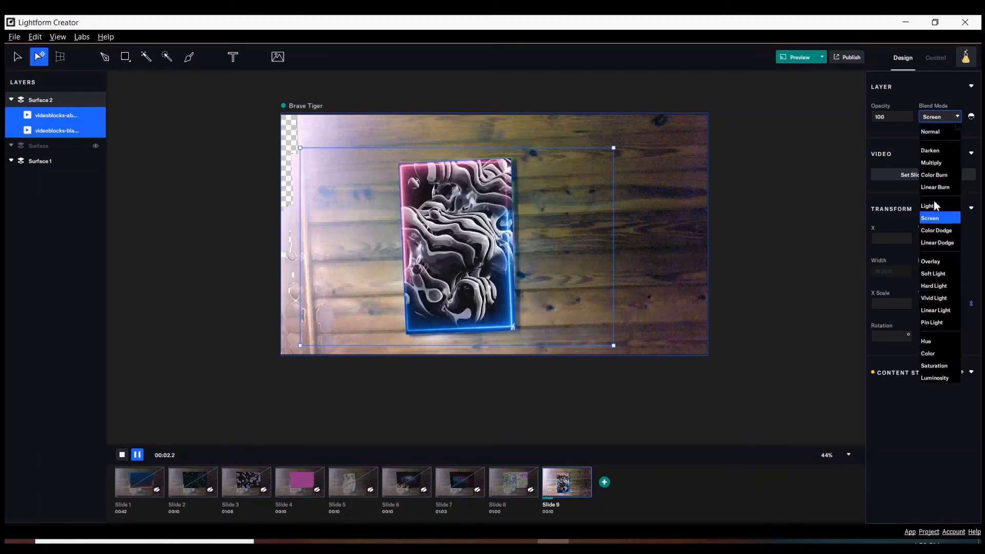
pyautogui.click(933, 205)
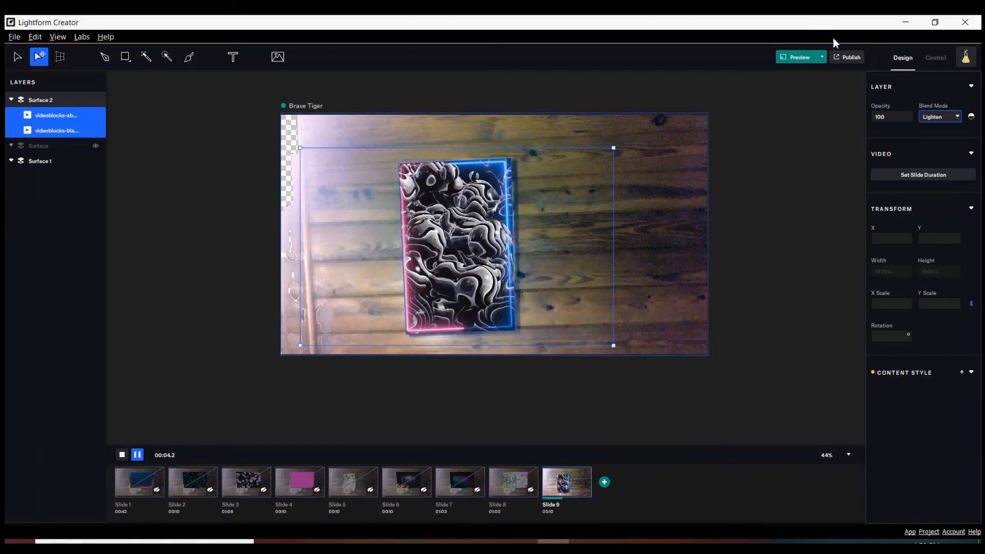
pyautogui.click(848, 57)
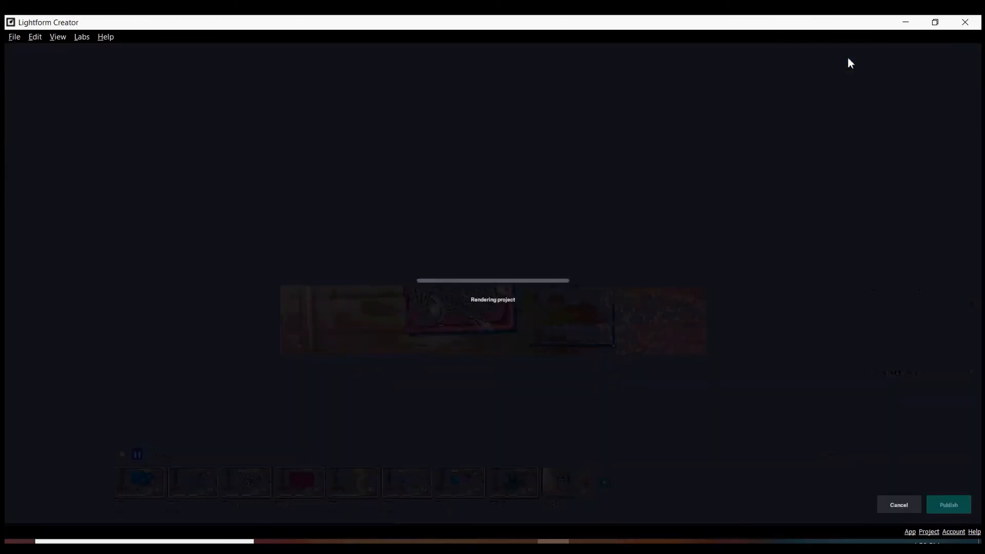